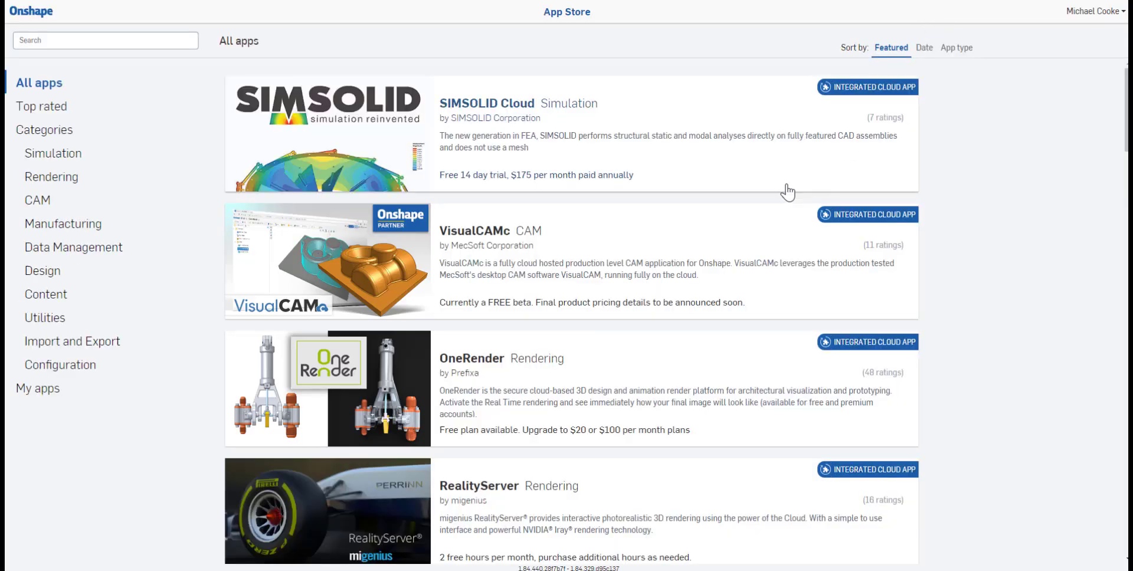
Search the Onshape App Store for Intact and open the Intact app's details page
left_click(145, 38)
type("Intact")
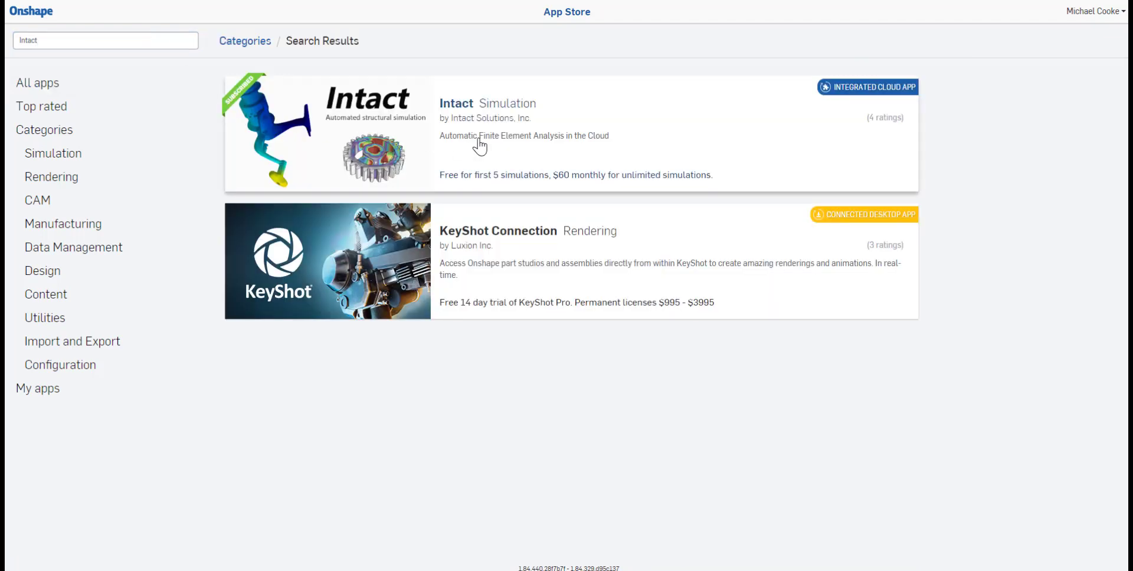
left_click(529, 108)
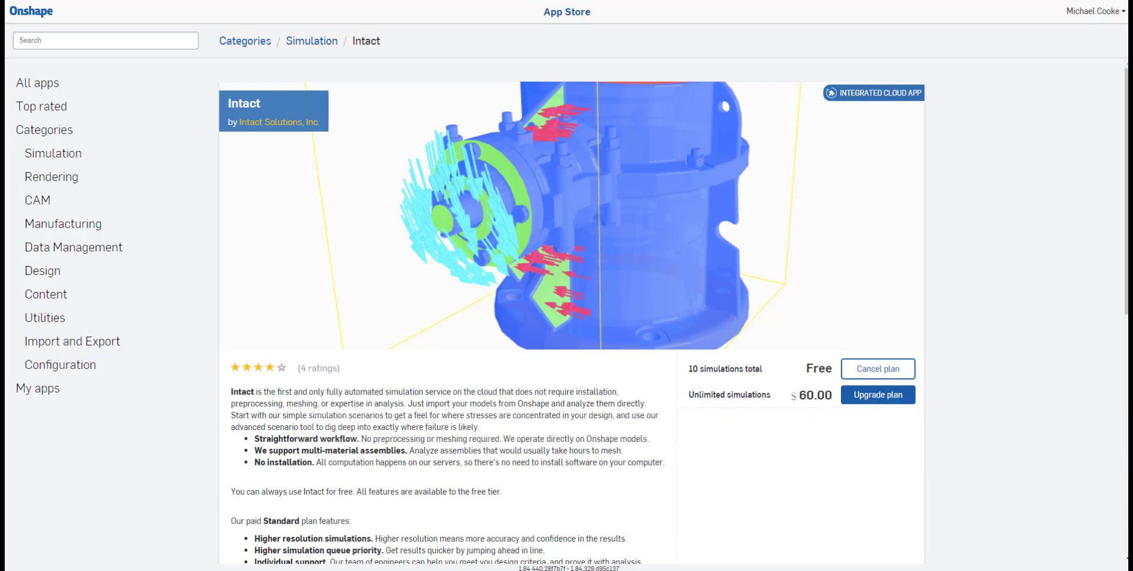
Close the App Store tab and search Onshape's Public documents for 'brac'
key("ctrl+w")
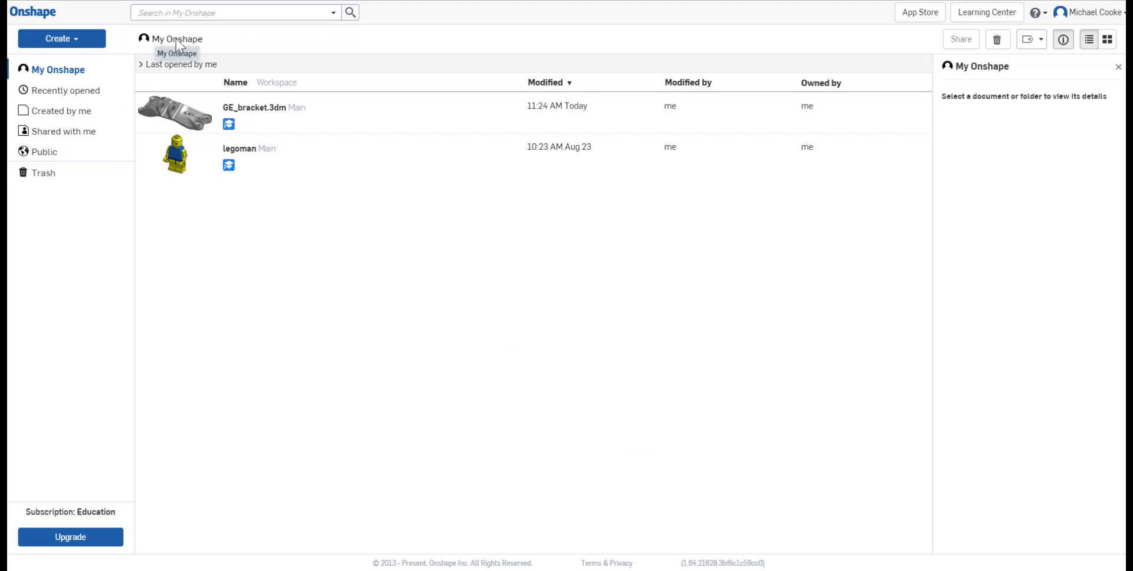
left_click(101, 42)
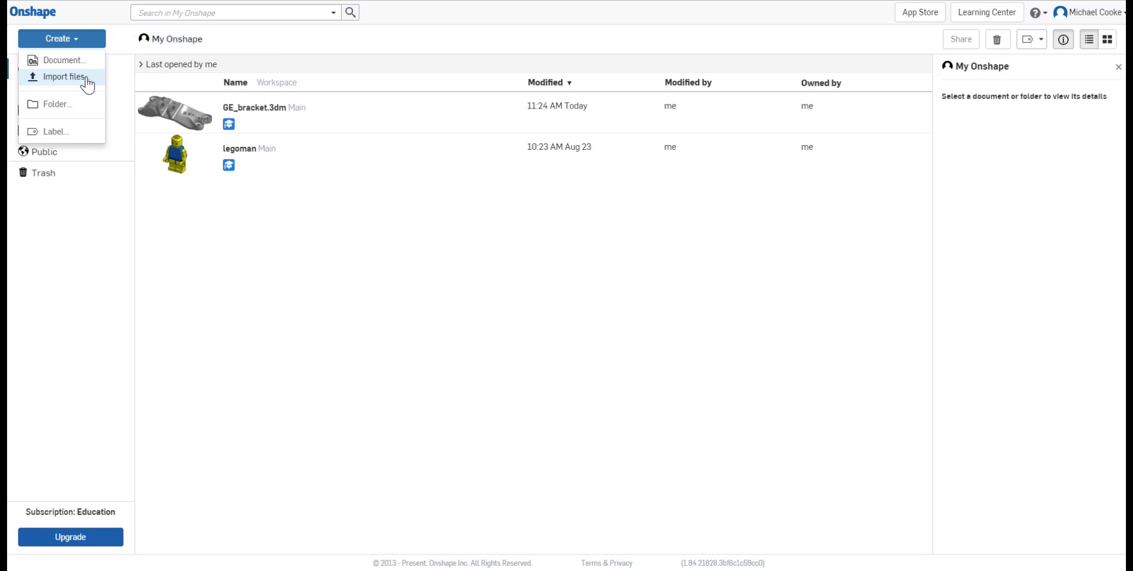
left_click(108, 217)
left_click(69, 162)
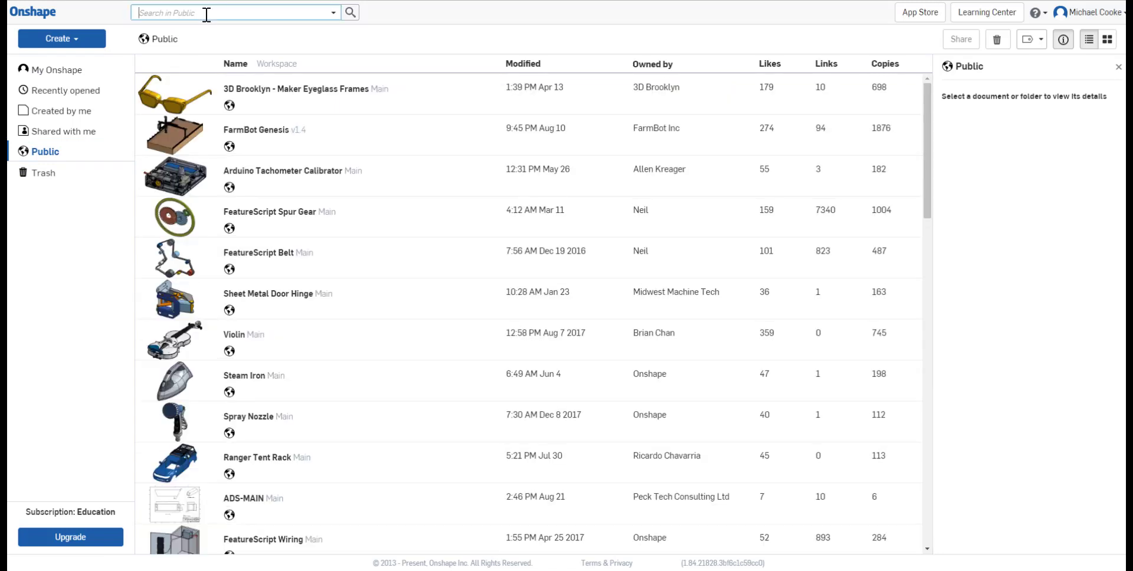
type("bracket")
key("Return")
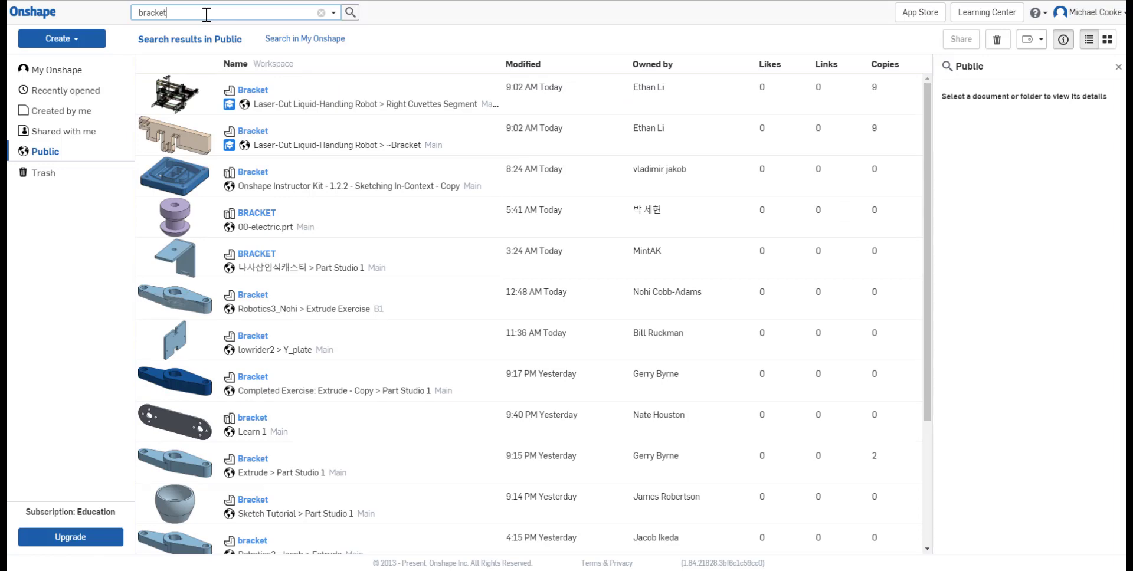
Copy the public Bracket document under the name 'Extrude', then view the part from below
left_click(252, 459)
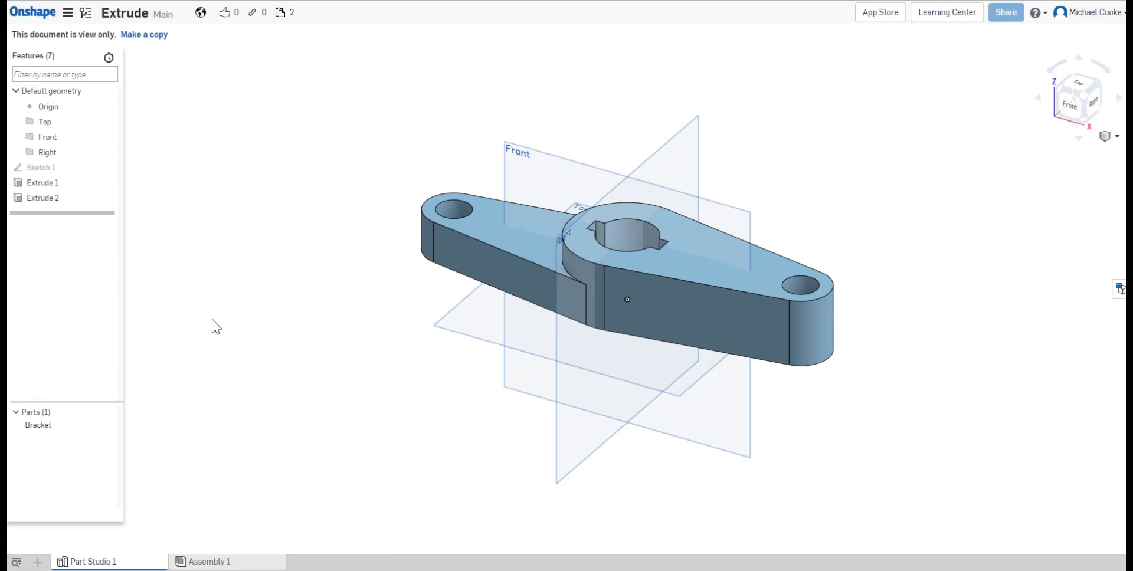
left_click(147, 36)
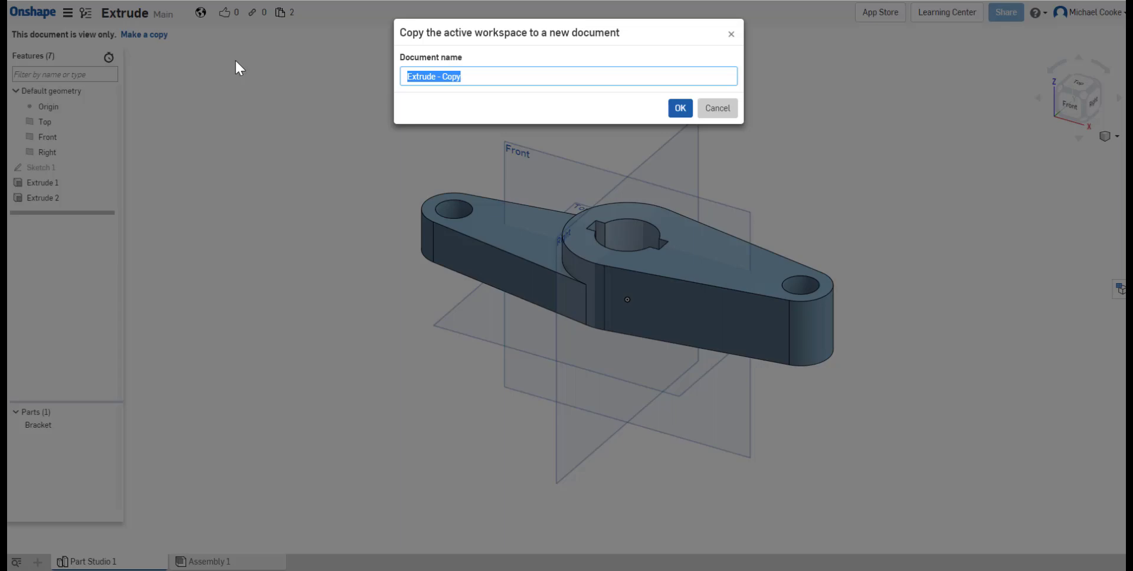
type("Extrude")
key("Return")
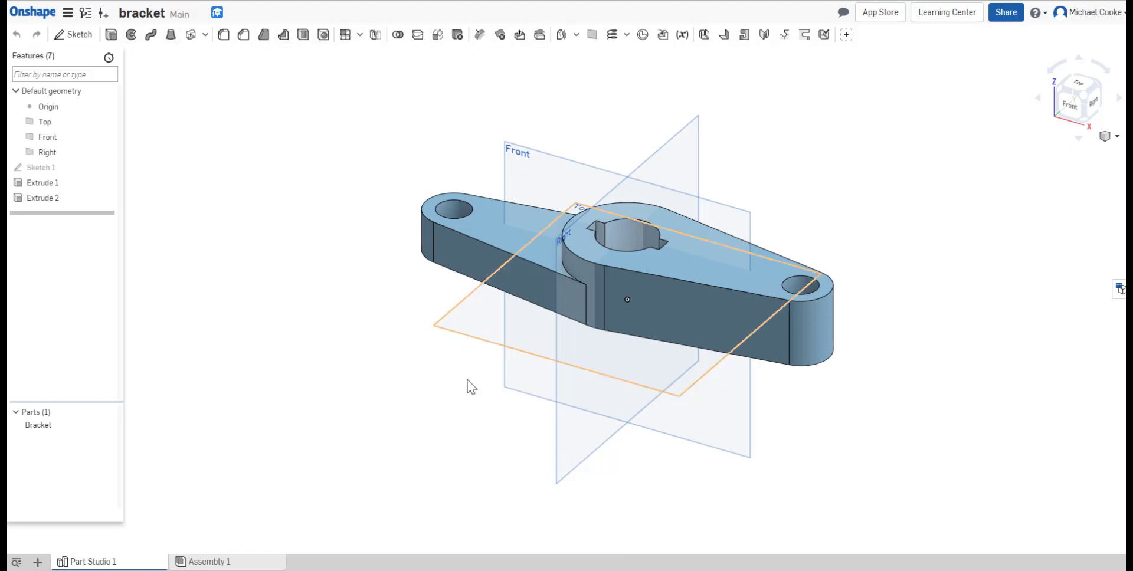
right_click_drag(495, 380, 496, 404)
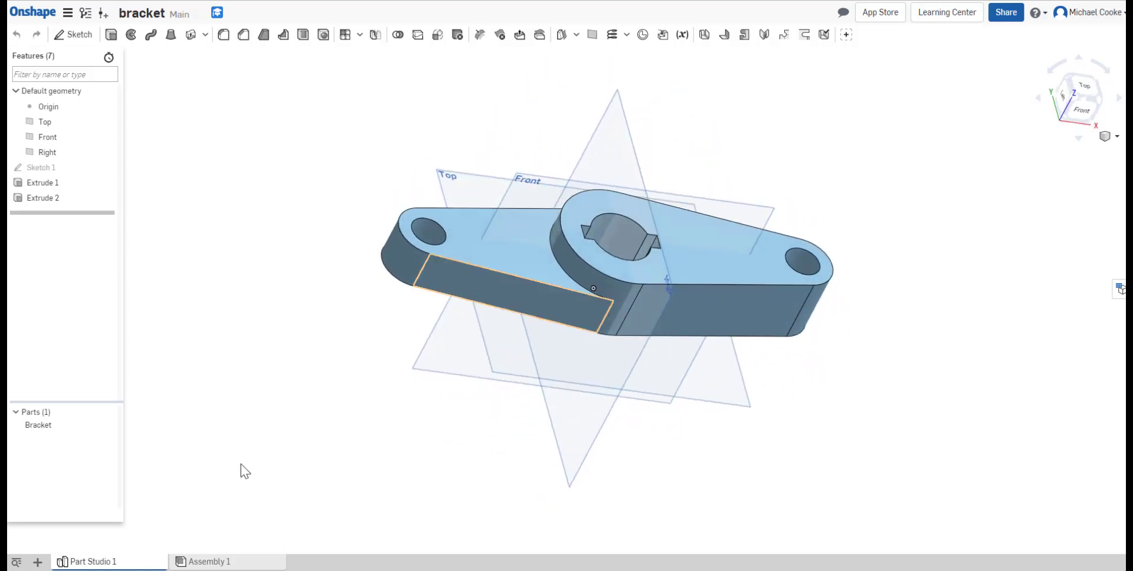
Add the Intact app to the document and create a project from Part Studio 1's Bracket part
left_click(37, 562)
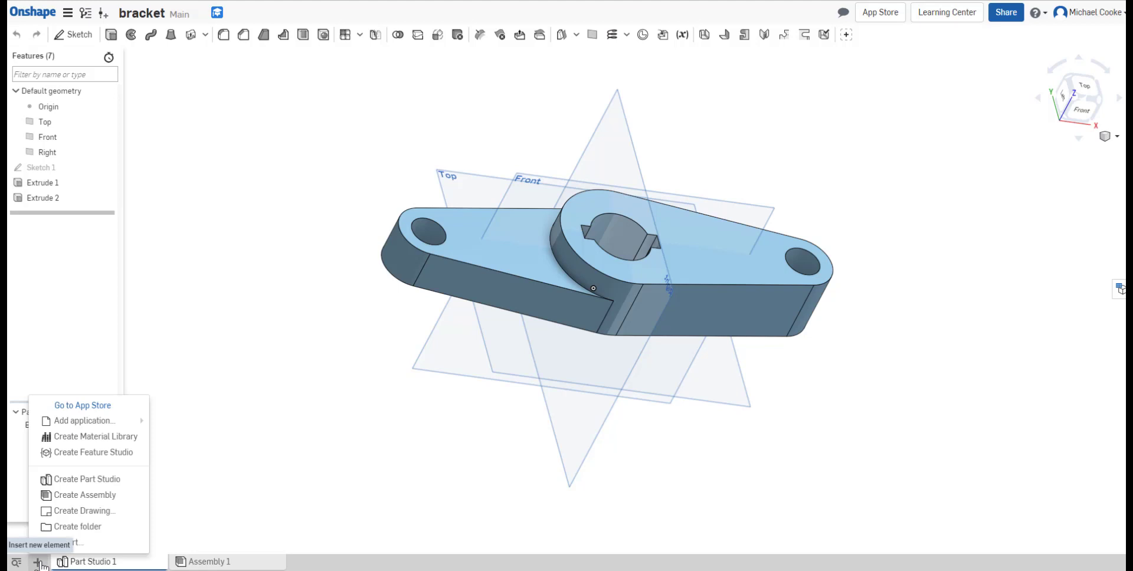
mouse_move(124, 429)
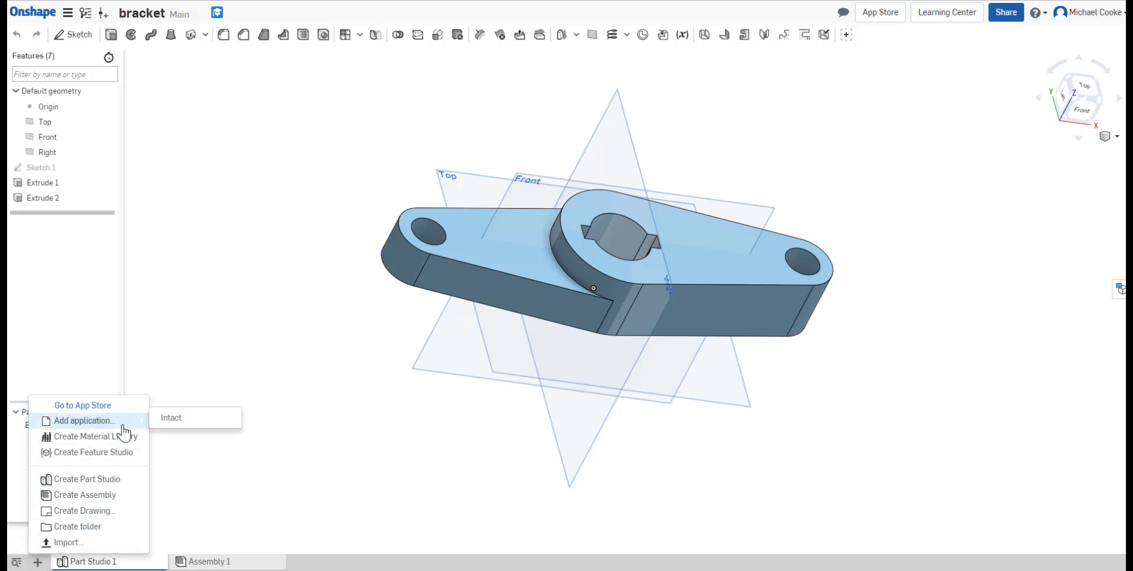
left_click(205, 420)
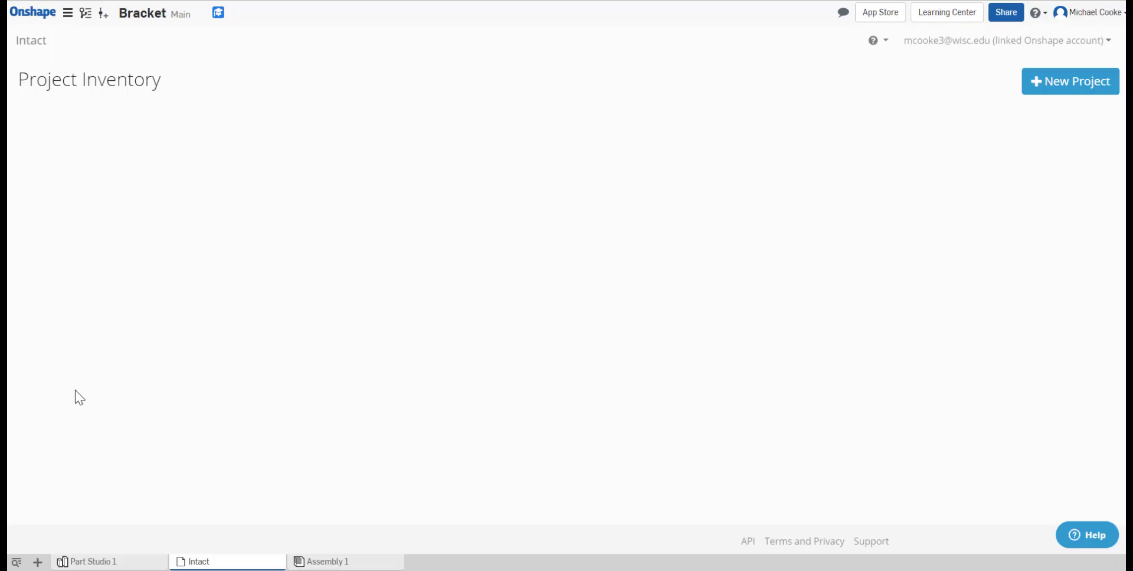
left_click(1062, 92)
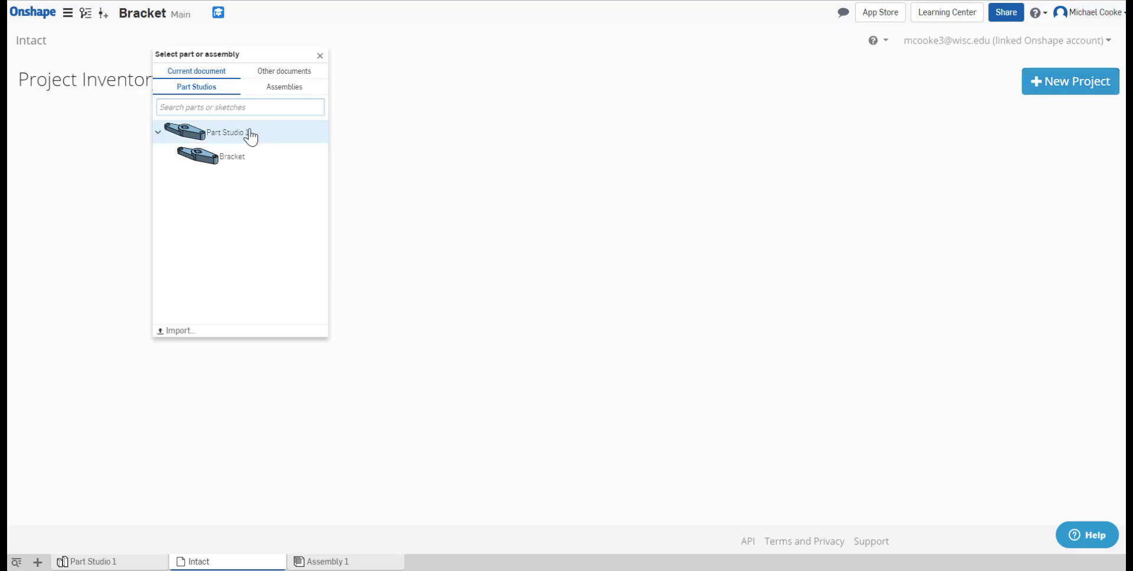
left_click(235, 163)
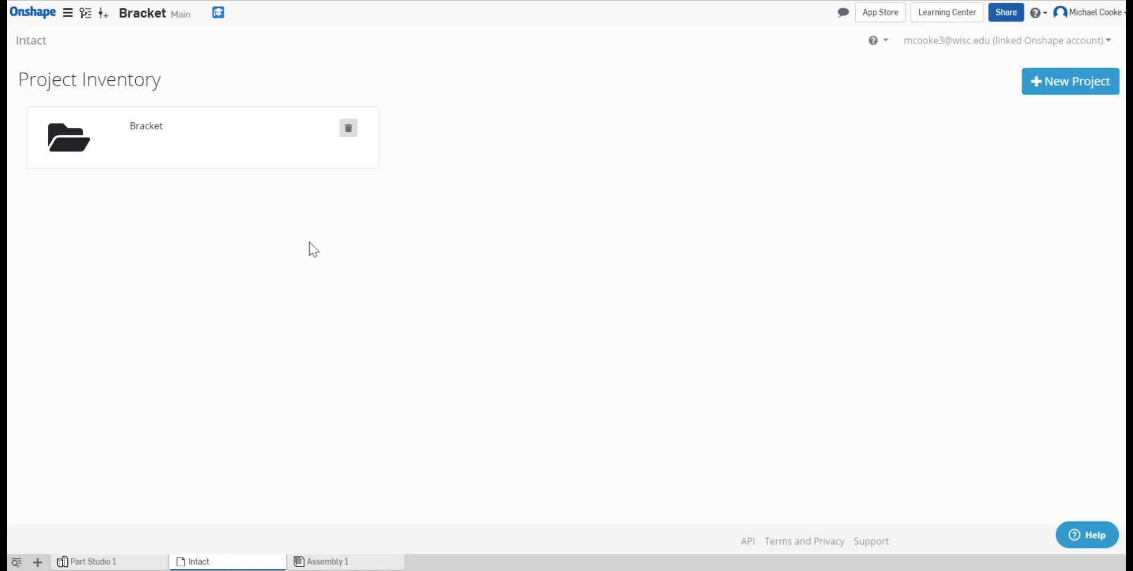
Open the Bracket project, then import GE_bracket.stl as a new project with units kept at m
left_click(148, 134)
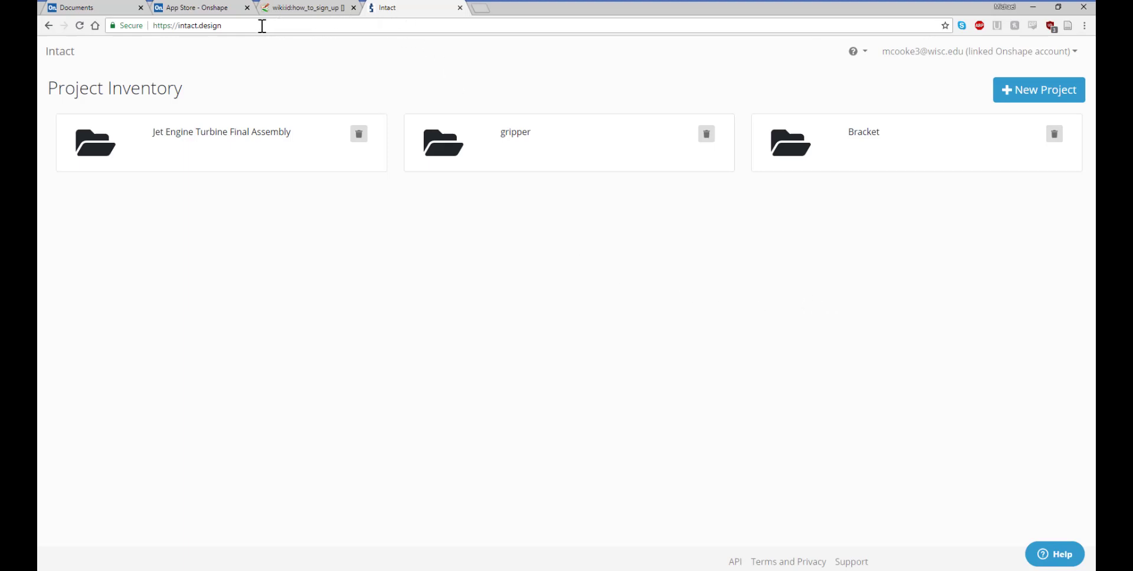
left_click(1027, 93)
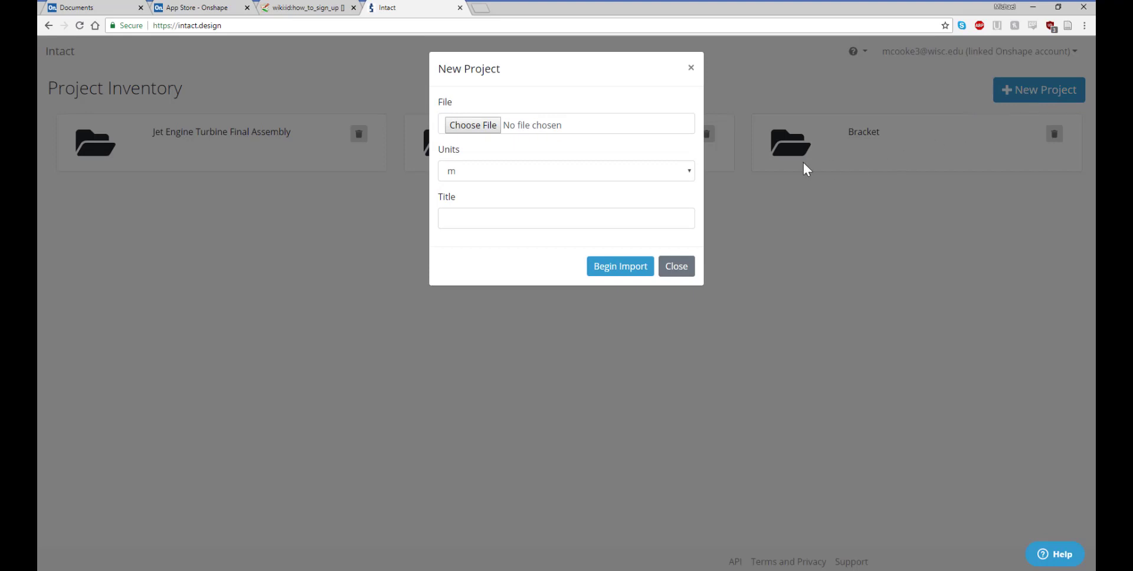
left_click(495, 131)
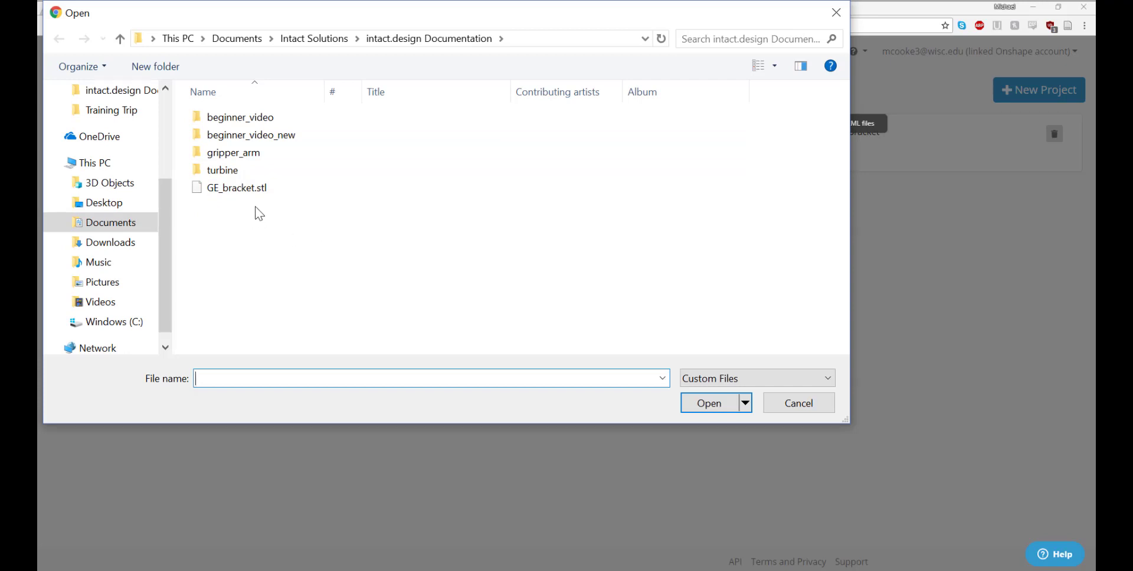
left_click(268, 195)
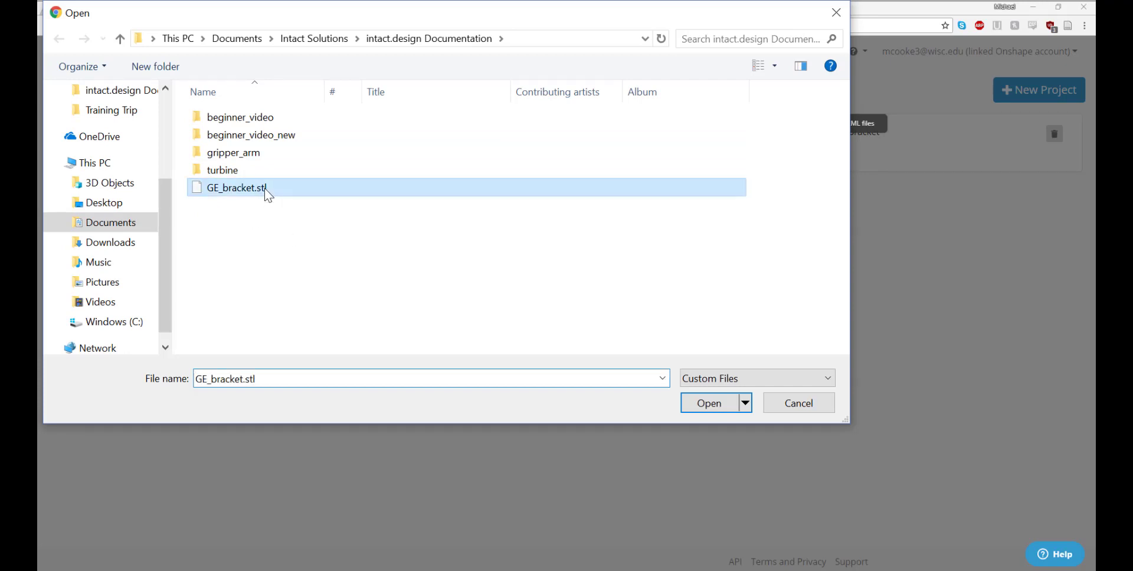
left_click(708, 403)
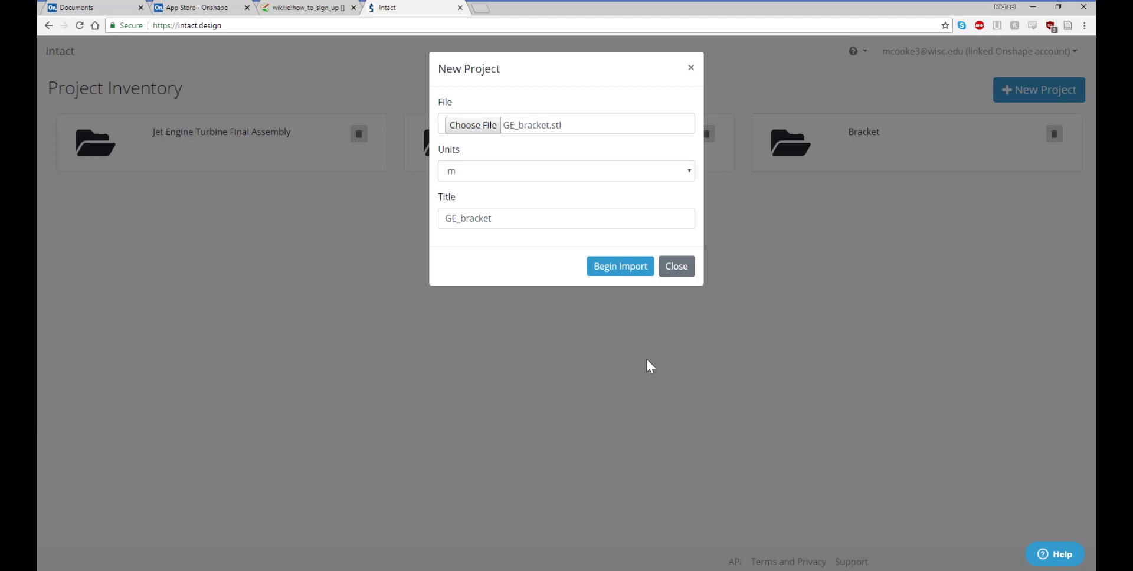
left_click(693, 176)
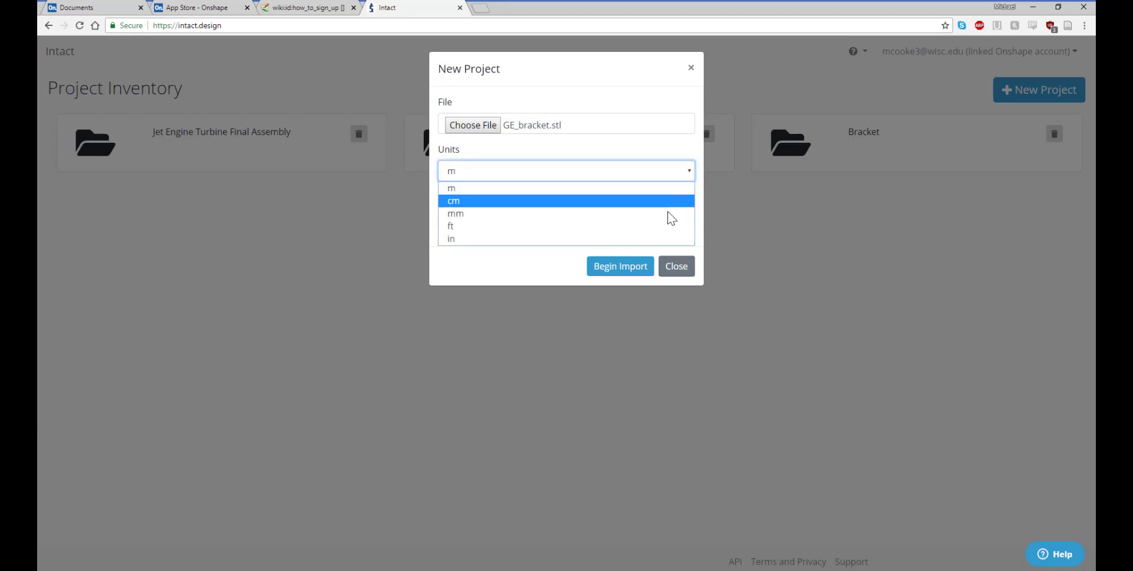
left_click(663, 98)
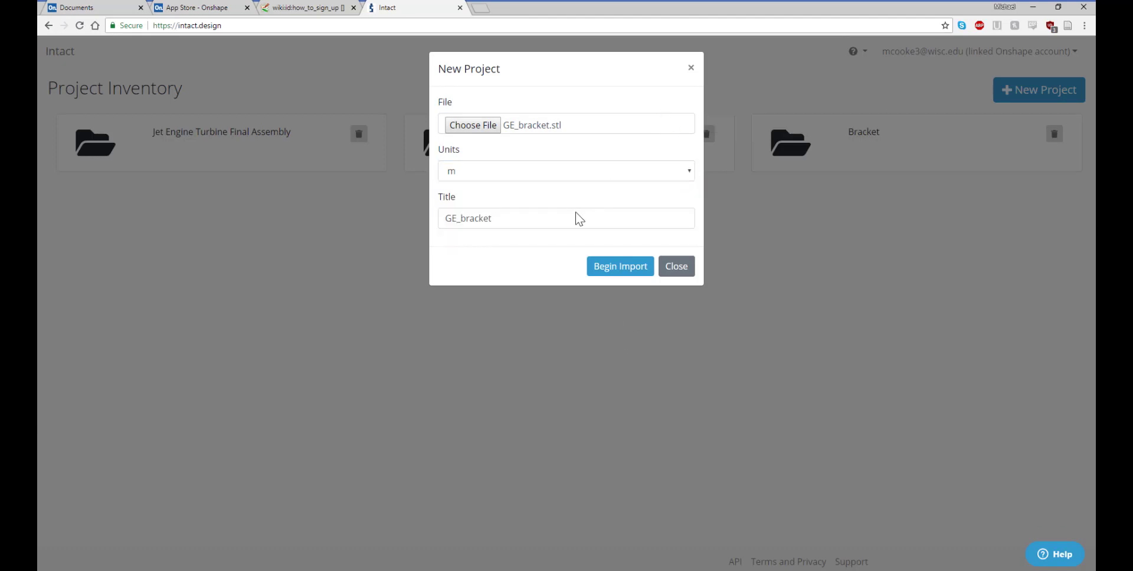
left_click(629, 275)
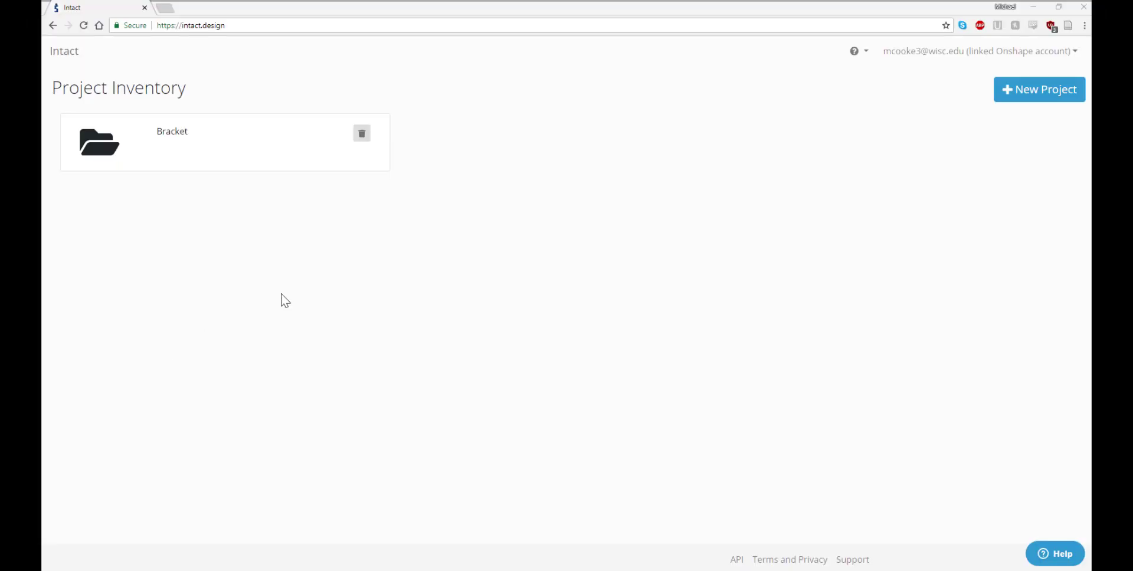
Open the Bracket project and turn the part through tilted, side and oblique views
left_click(224, 141)
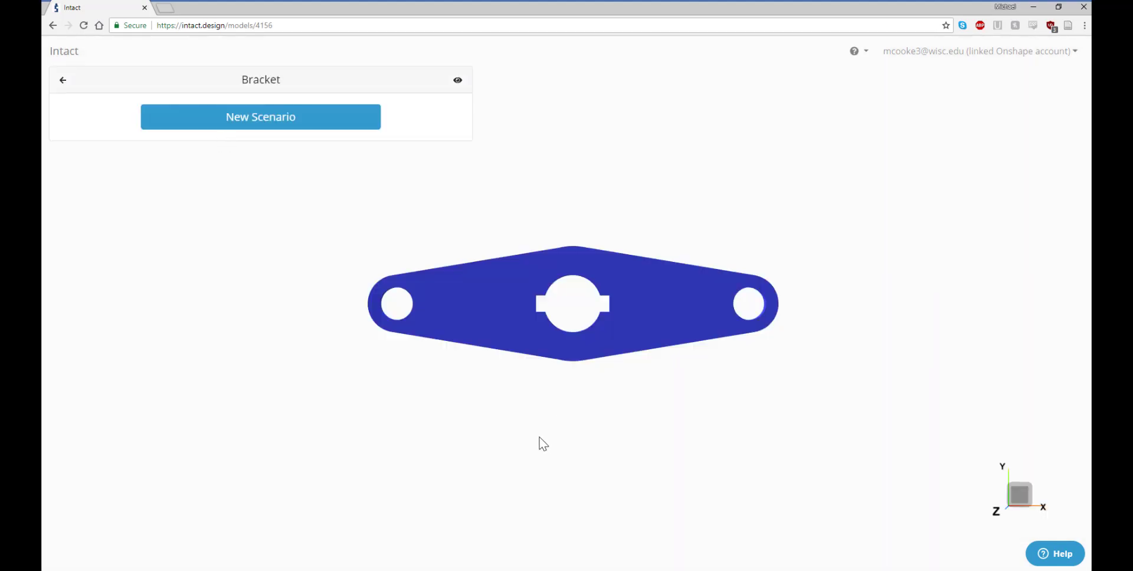
left_click_drag(552, 436, 834, 524)
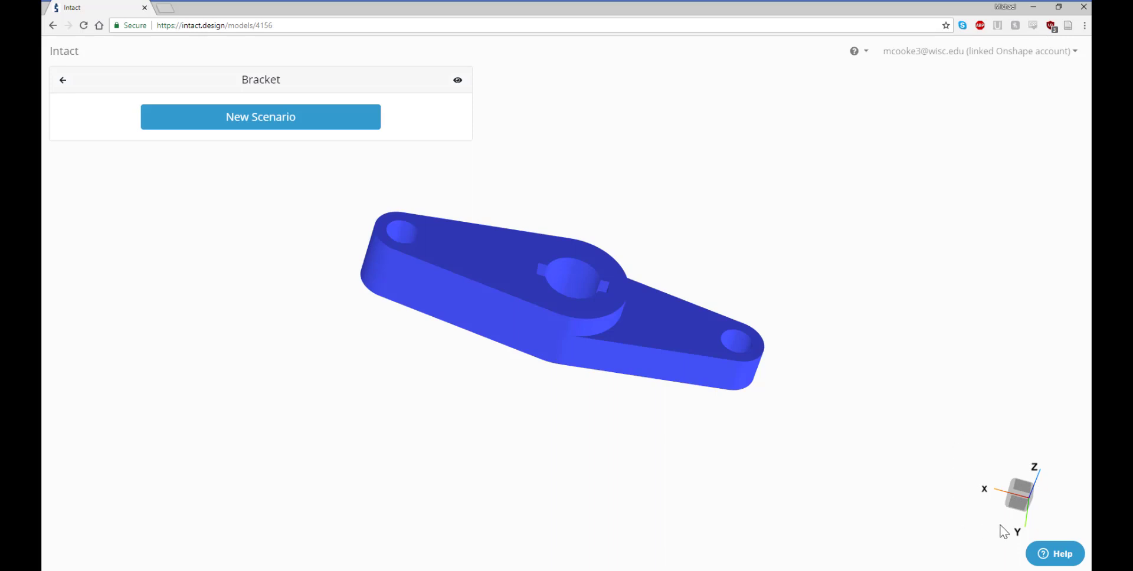
left_click(1019, 506)
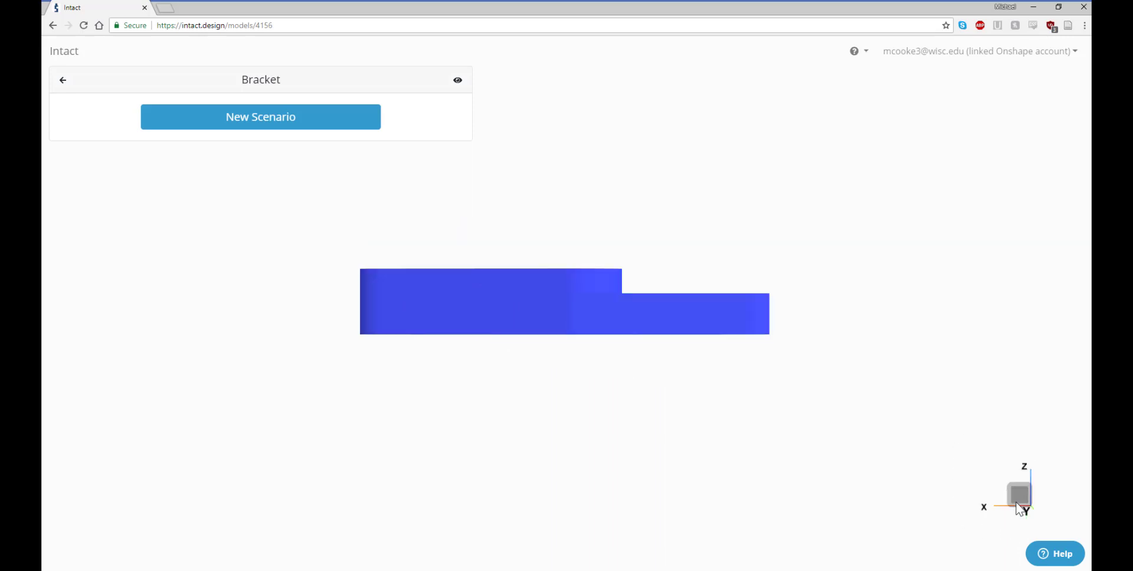
left_click_drag(798, 440, 1035, 494)
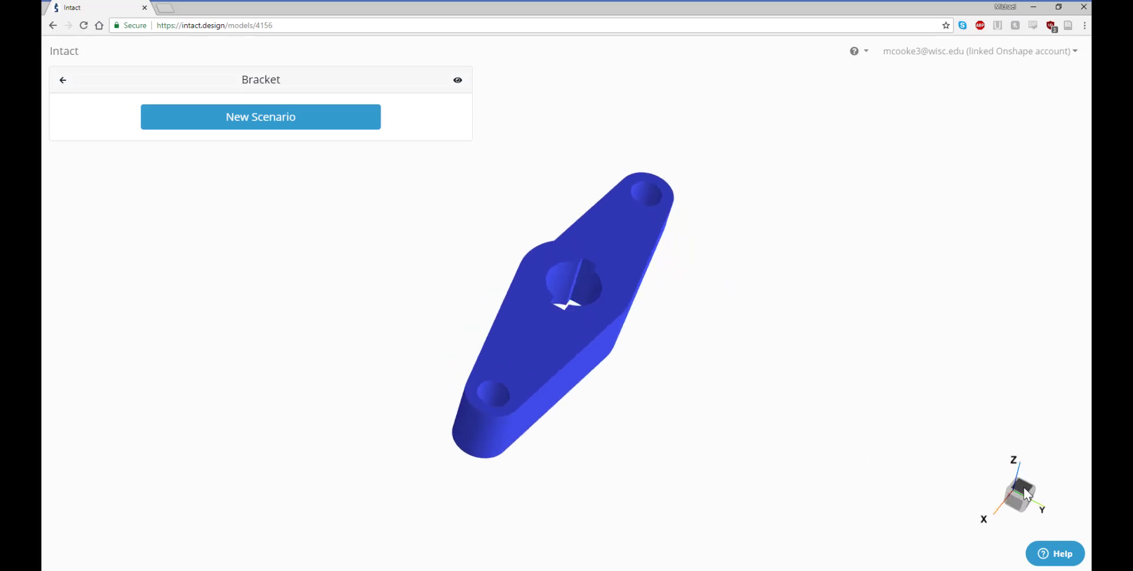
View the bracket straight from the top, zoomed in and centred
left_click(1024, 487)
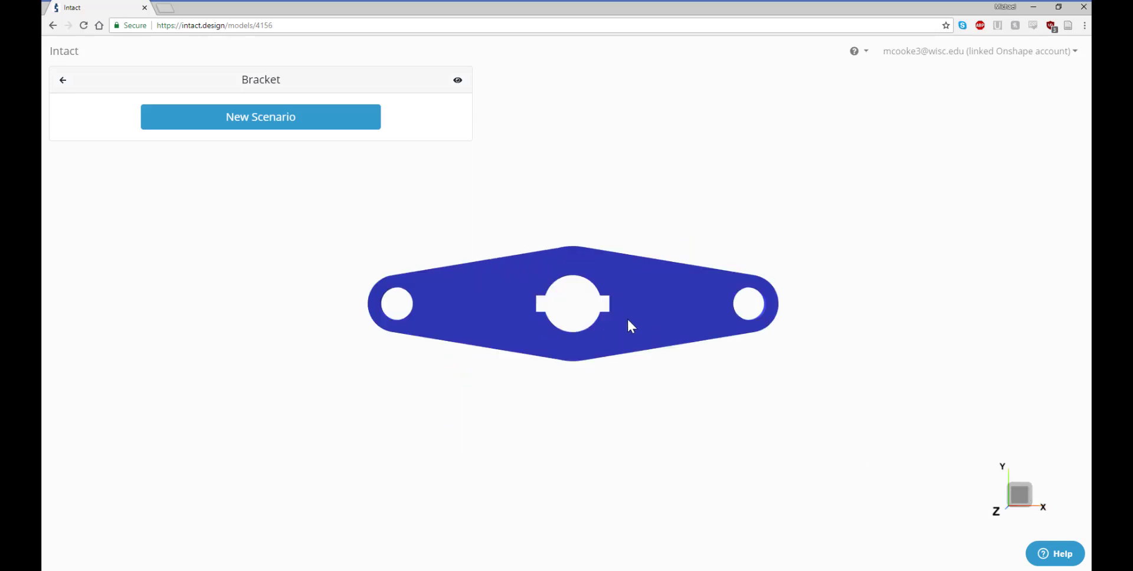
scroll(589, 312, "down", 3)
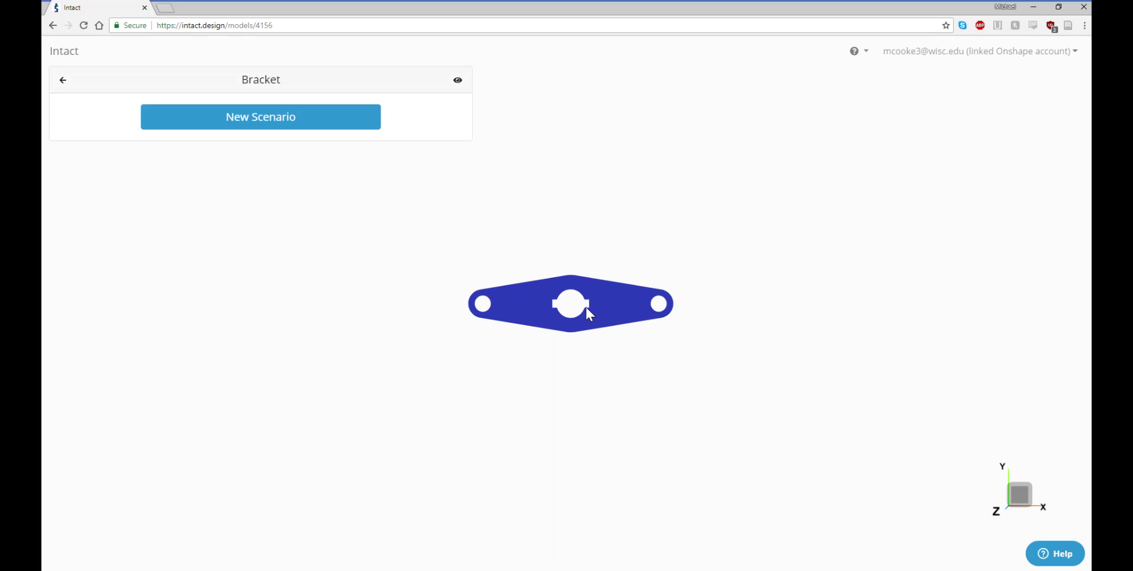
scroll(586, 307, "up", 5)
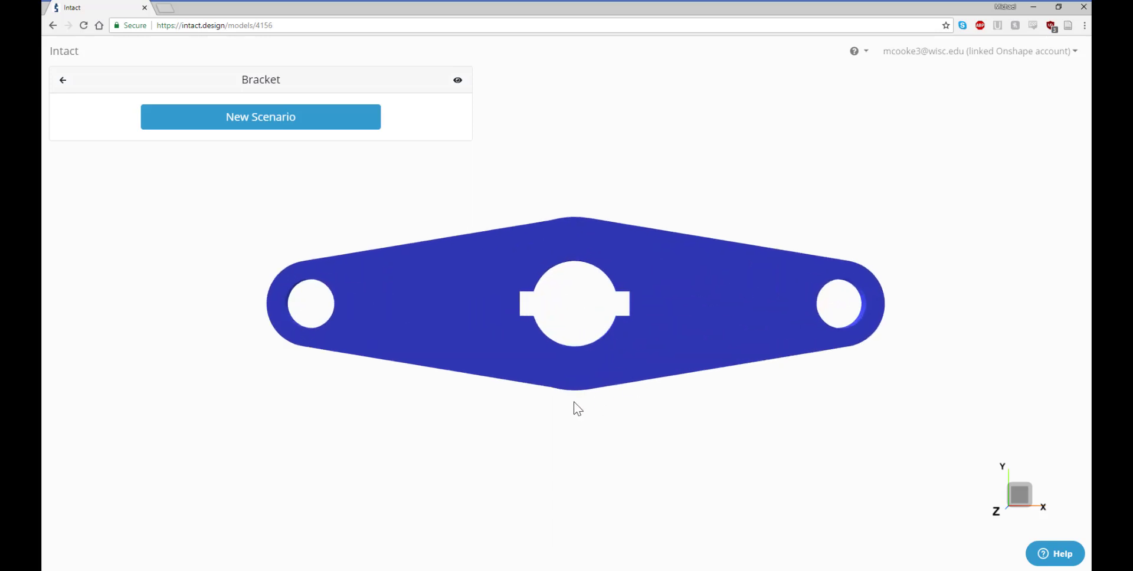
right_click_drag(659, 389, 561, 397)
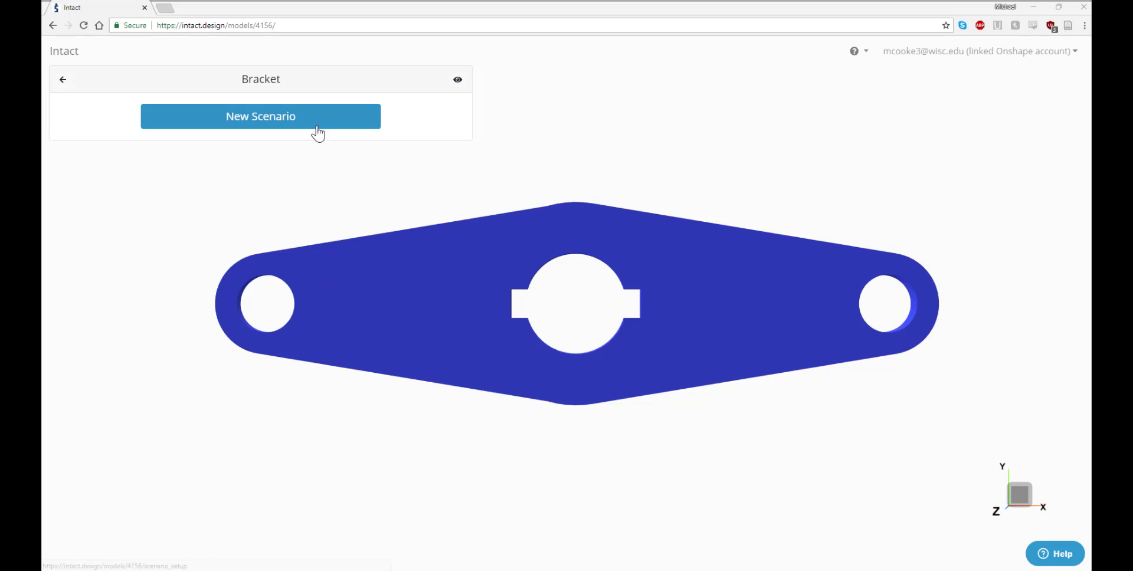
Create a Gravity scenario with Up Direction kept at +Z, viewed at an angle
left_click(316, 126)
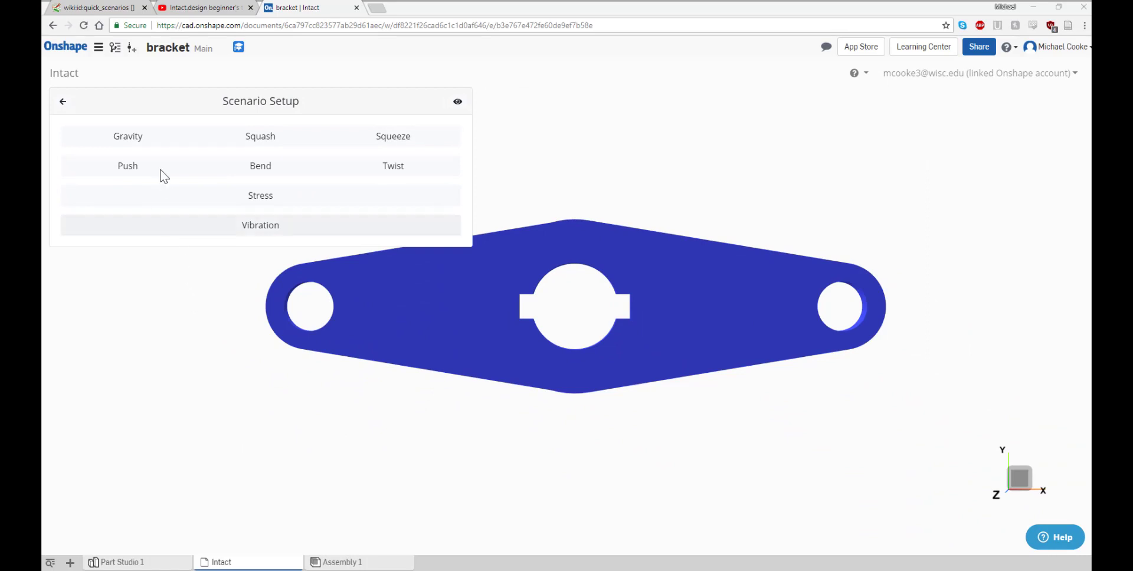
left_click(158, 141)
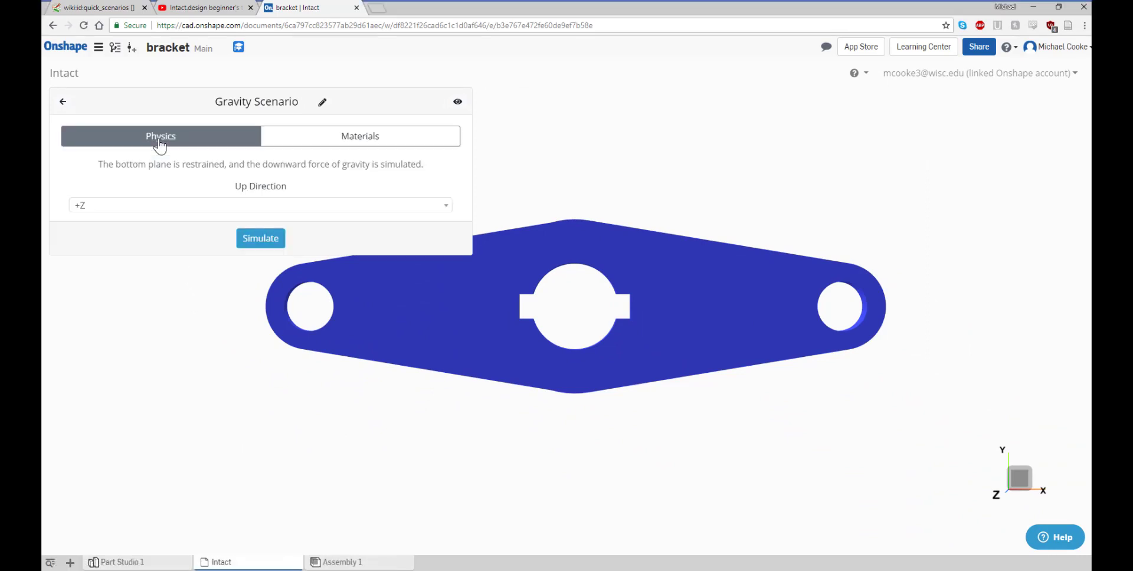
left_click(429, 207)
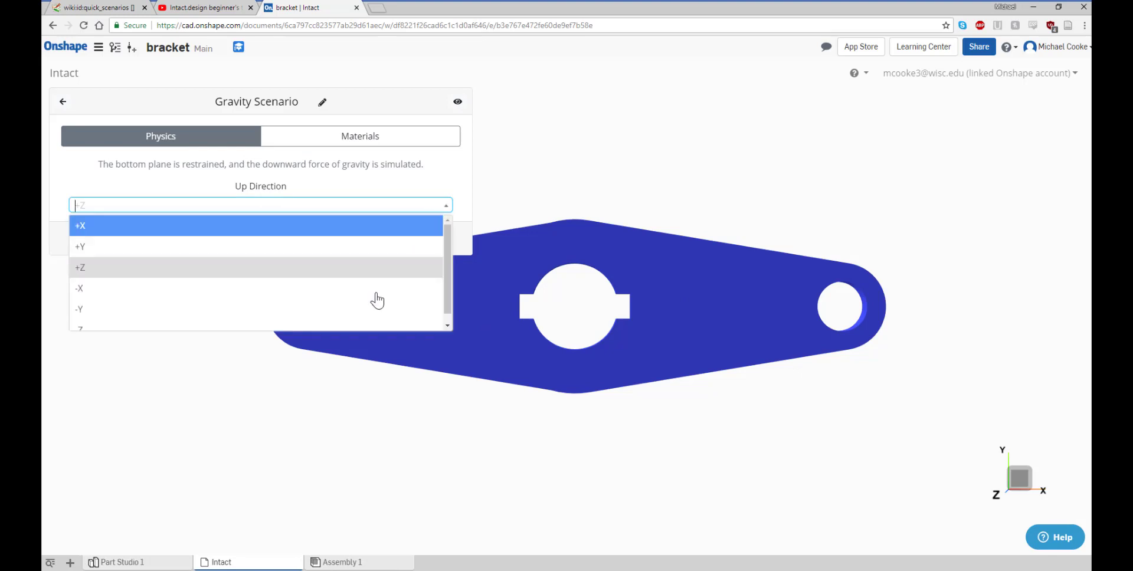
left_click(409, 184)
left_click_drag(575, 407, 528, 346)
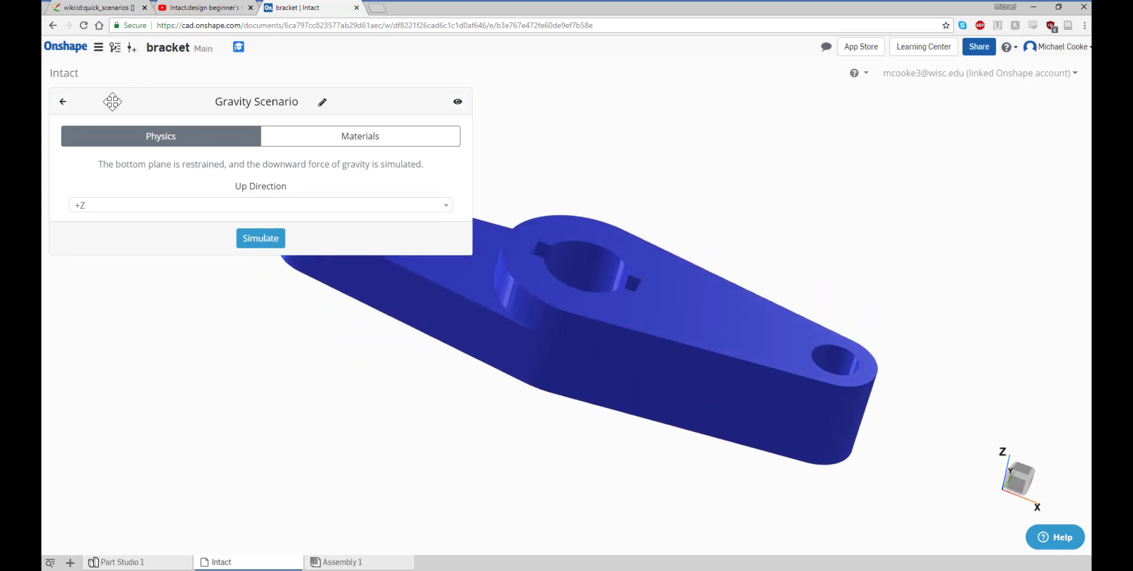
Switch to the Squash scenario and reveal the bracket's restrained bottom face
left_click(62, 101)
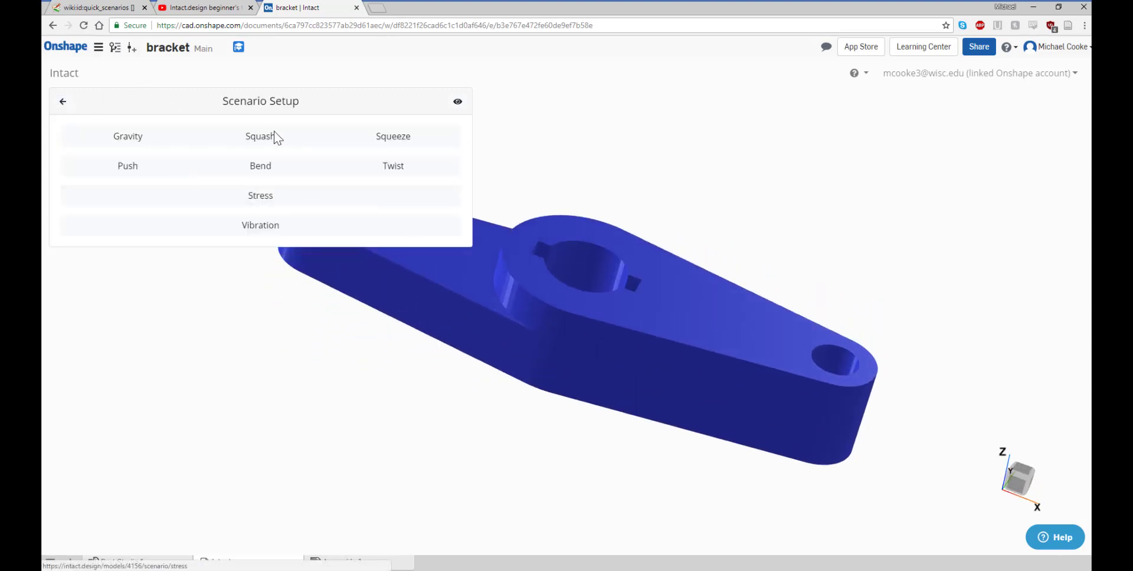
left_click(275, 144)
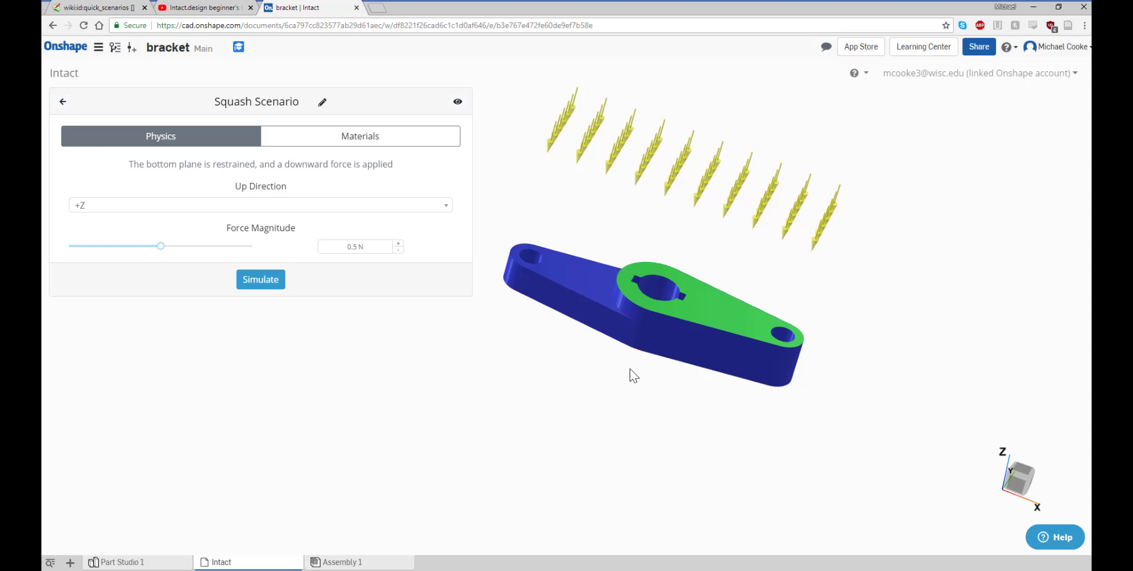
left_click_drag(629, 374, 617, 347)
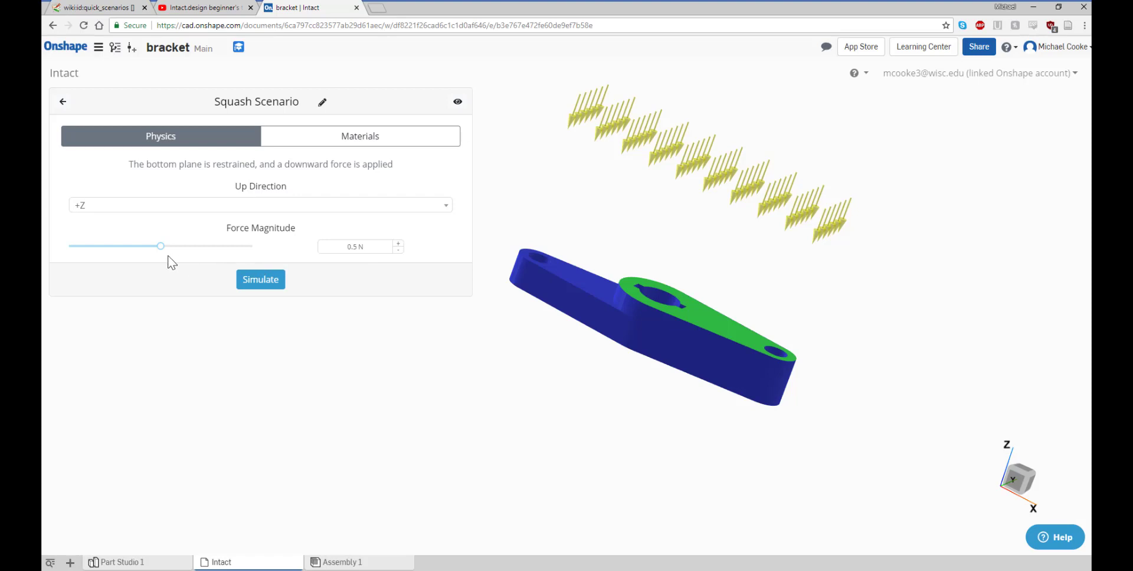
Adjust the Squash force magnitude to 1.3 N and return to the scenario types list
left_click_drag(159, 249, 271, 251)
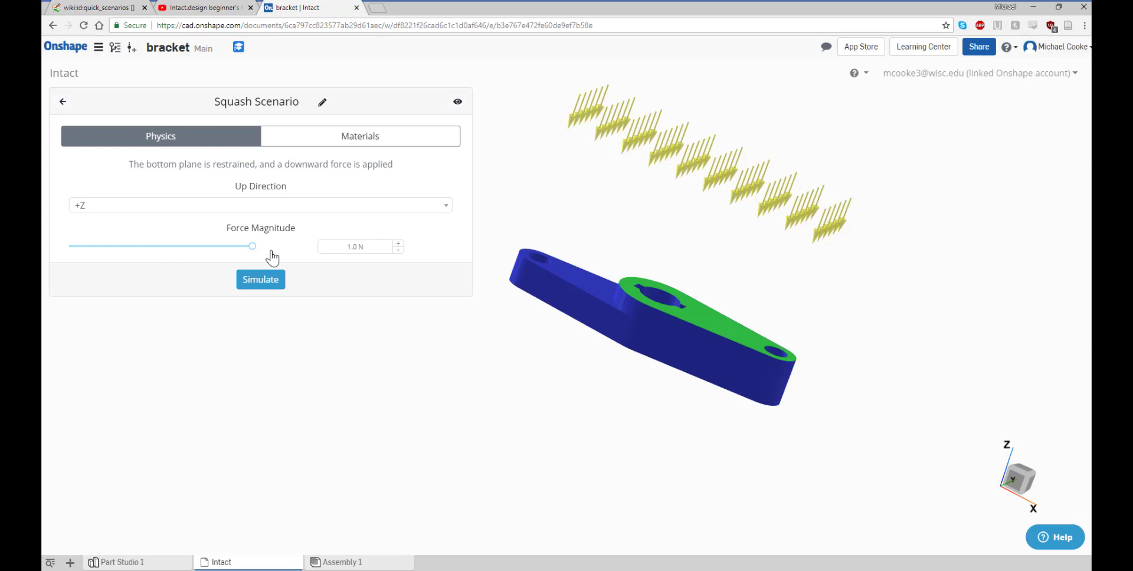
left_click(398, 243)
left_click(399, 243)
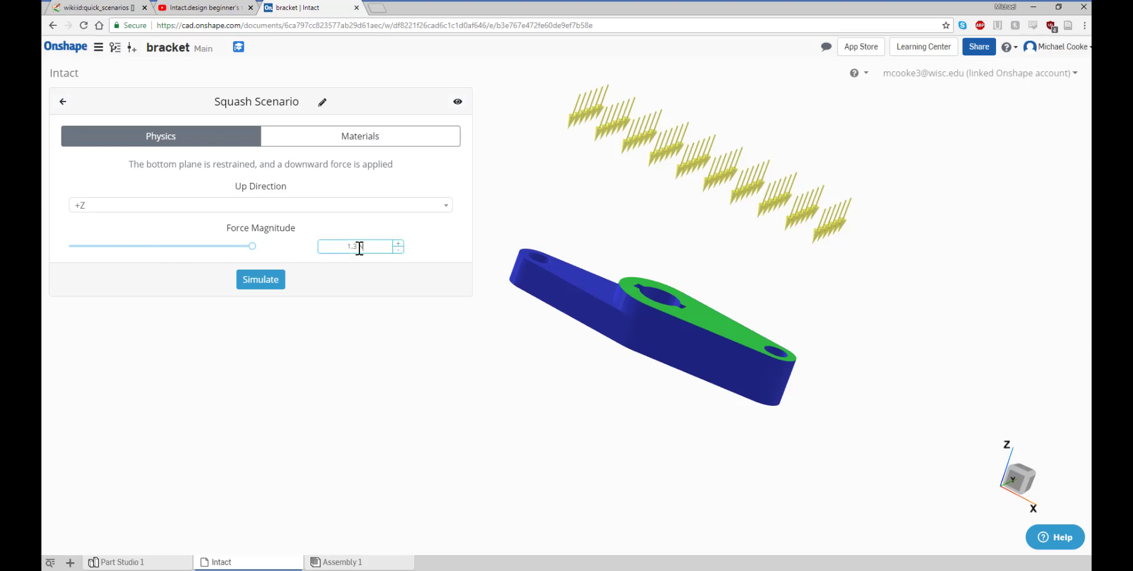
left_click(409, 279)
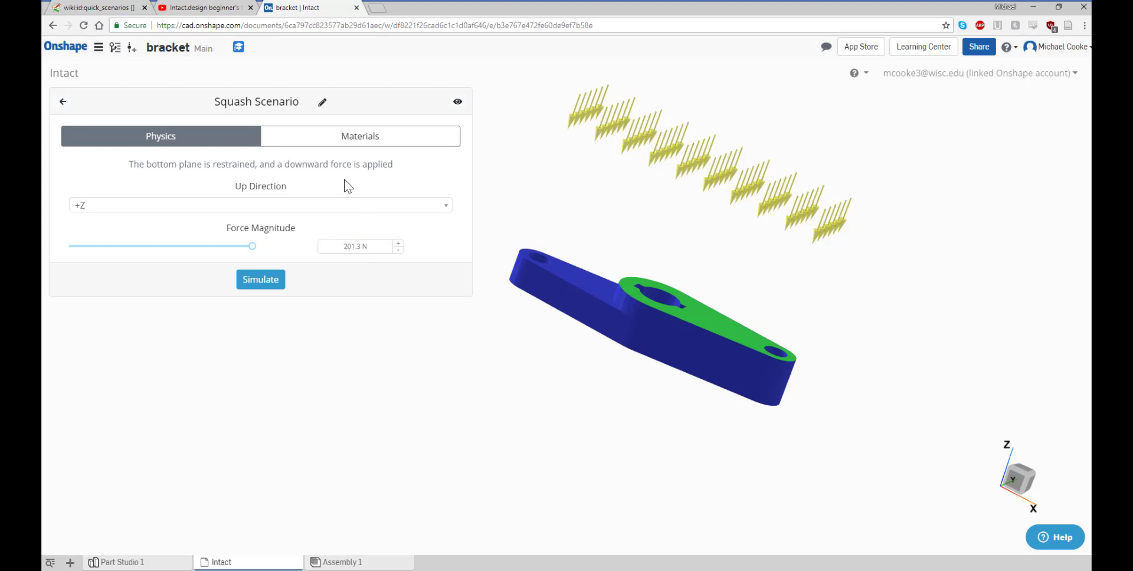
left_click(63, 102)
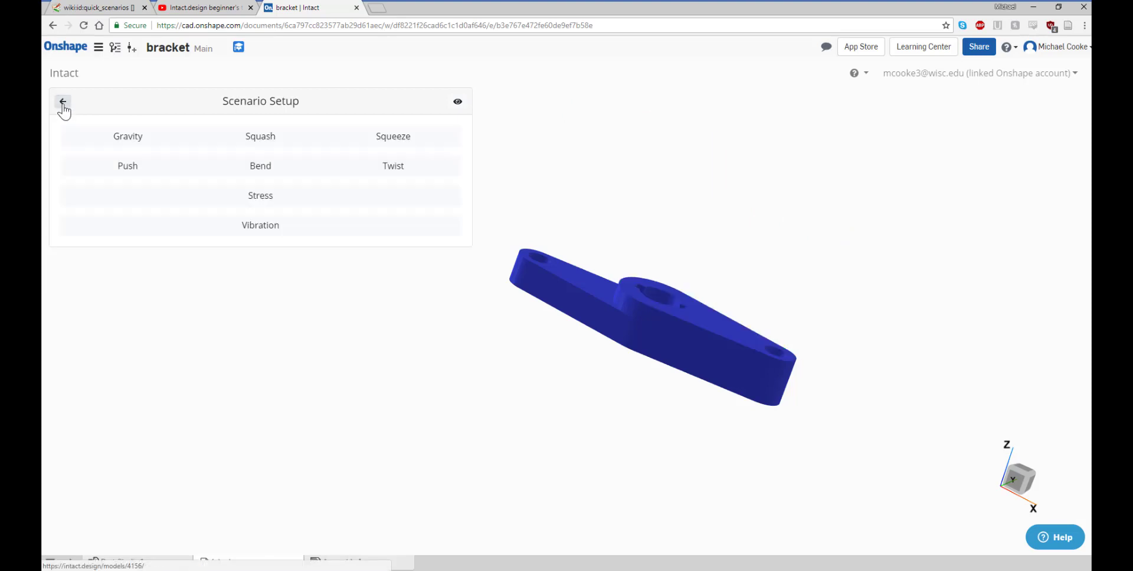
left_click(374, 141)
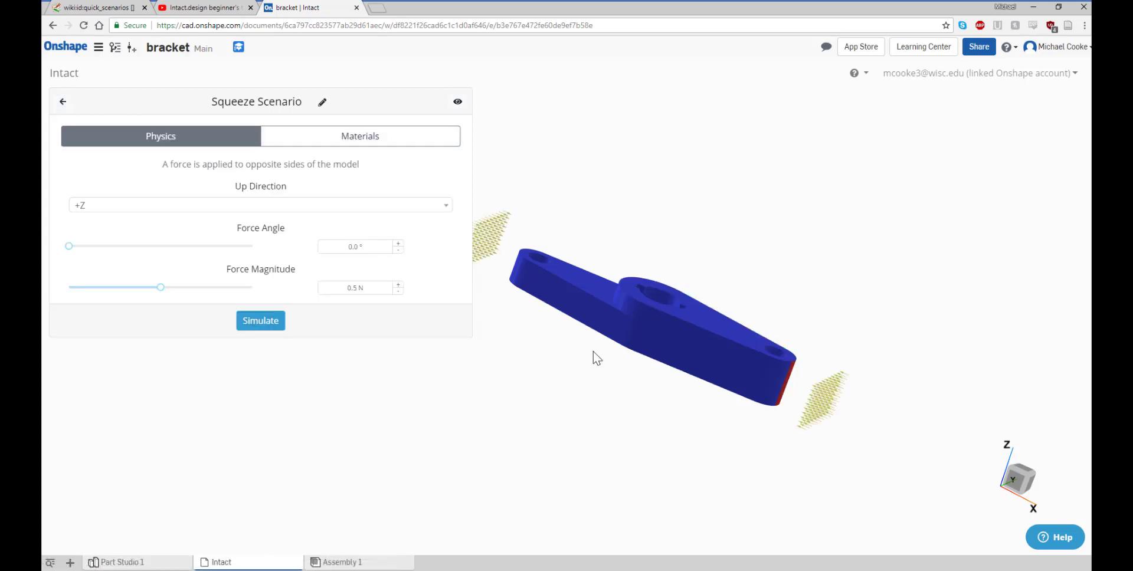
left_click_drag(558, 347, 569, 324)
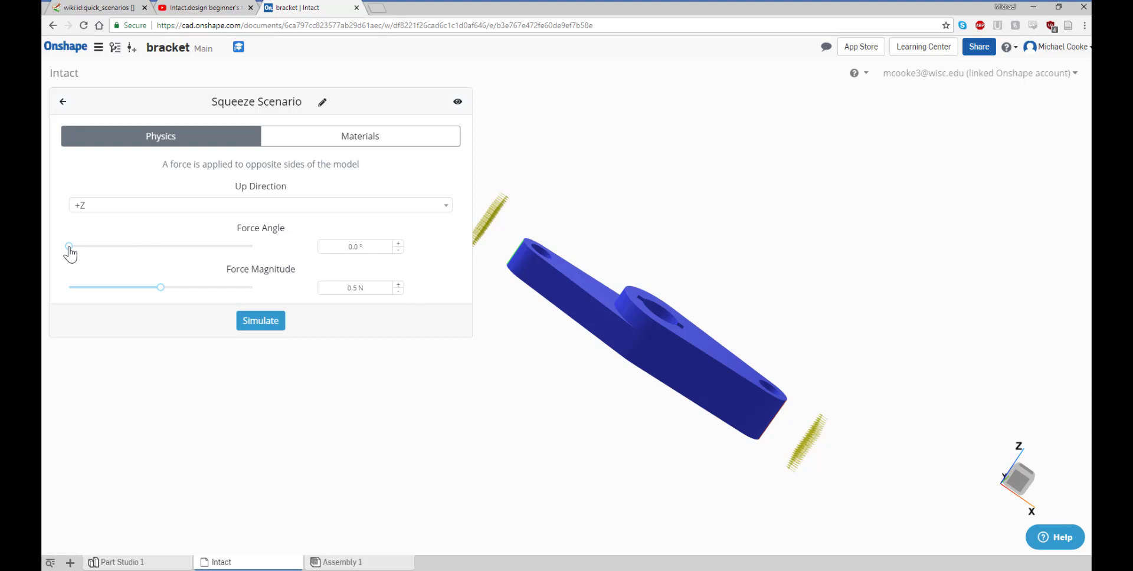
left_click_drag(75, 247, 224, 293)
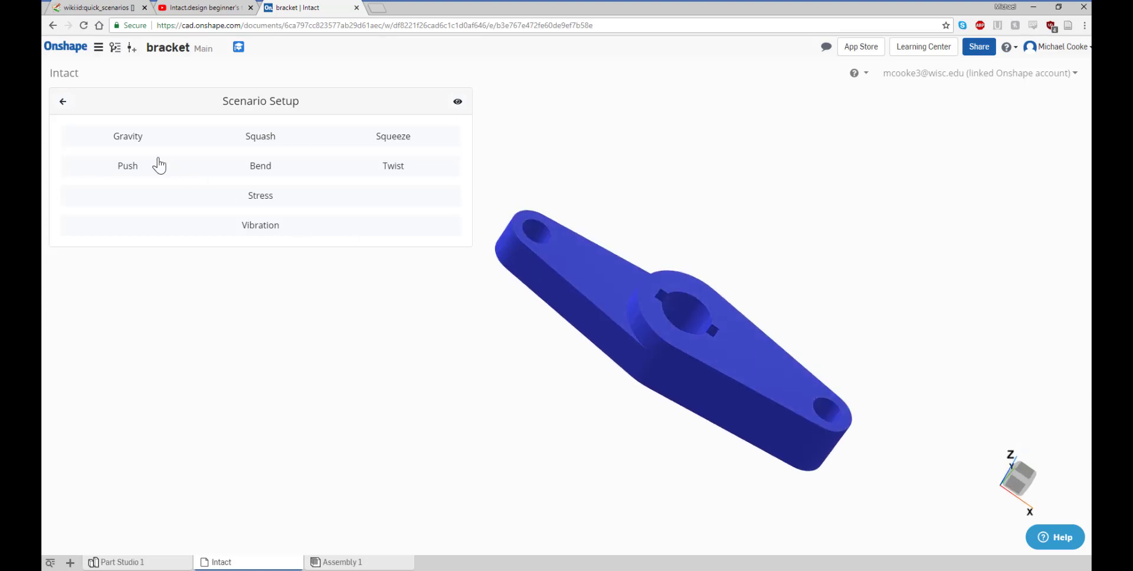
Choose the Push scenario, view the force from above, and set the force angle to 251.72°
left_click(140, 168)
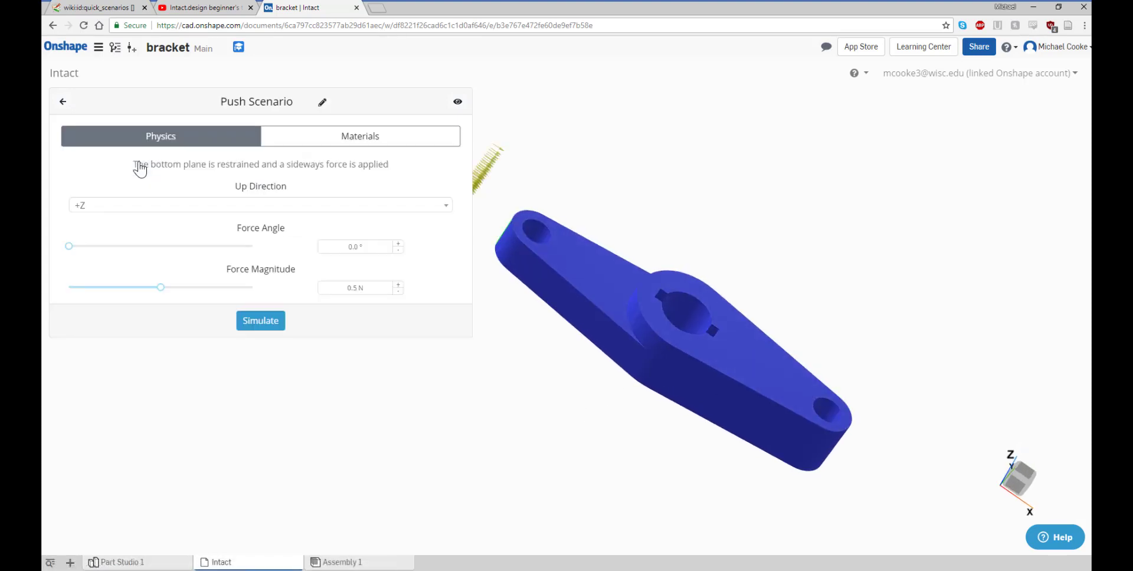
left_click_drag(663, 422, 645, 376)
left_click_drag(790, 434, 693, 420)
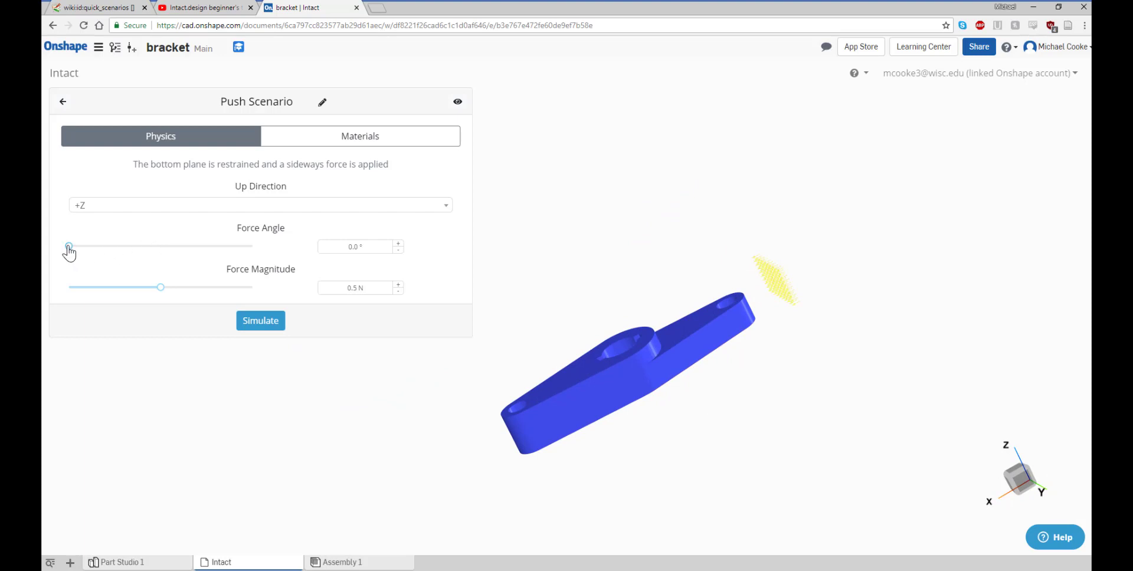
left_click_drag(69, 248, 260, 297)
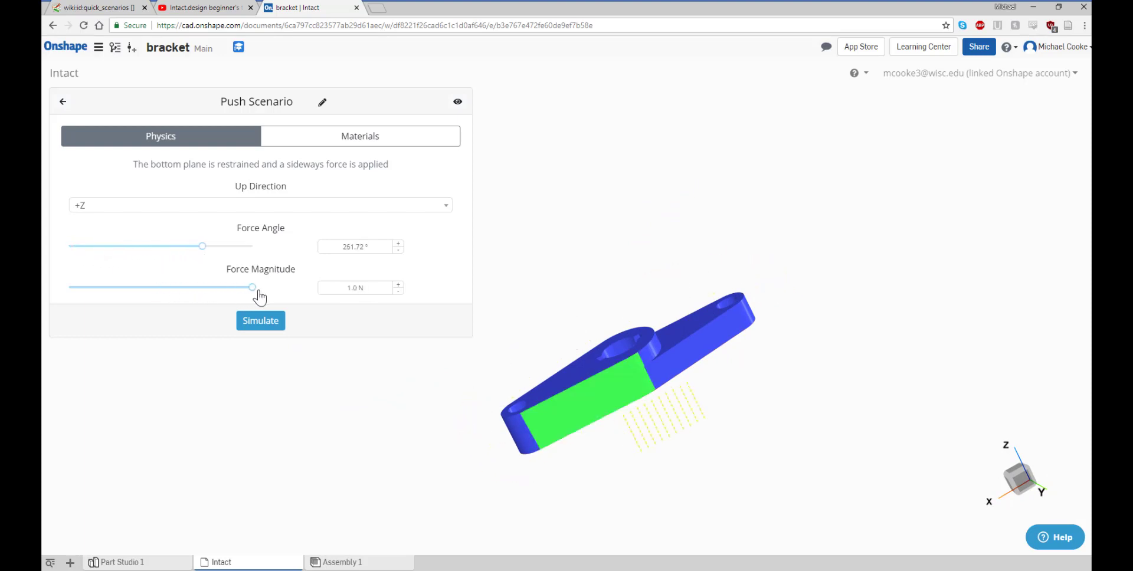
Switch to the Bend scenario, raise its torque to 1.0 N·mm, and view it top-down
left_click(63, 103)
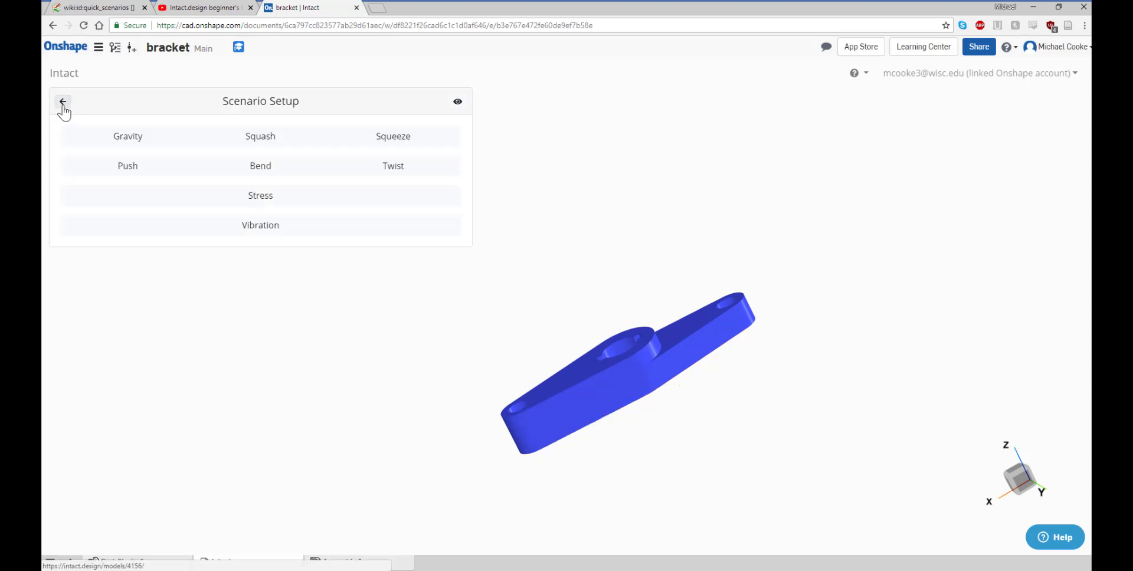
left_click(260, 166)
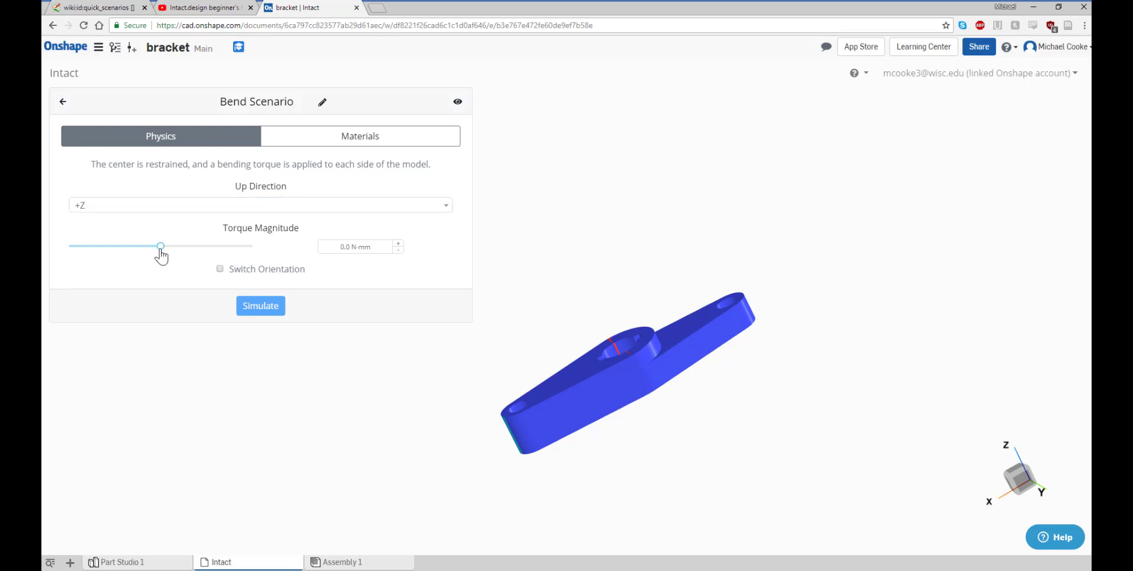
left_click_drag(160, 248, 316, 254)
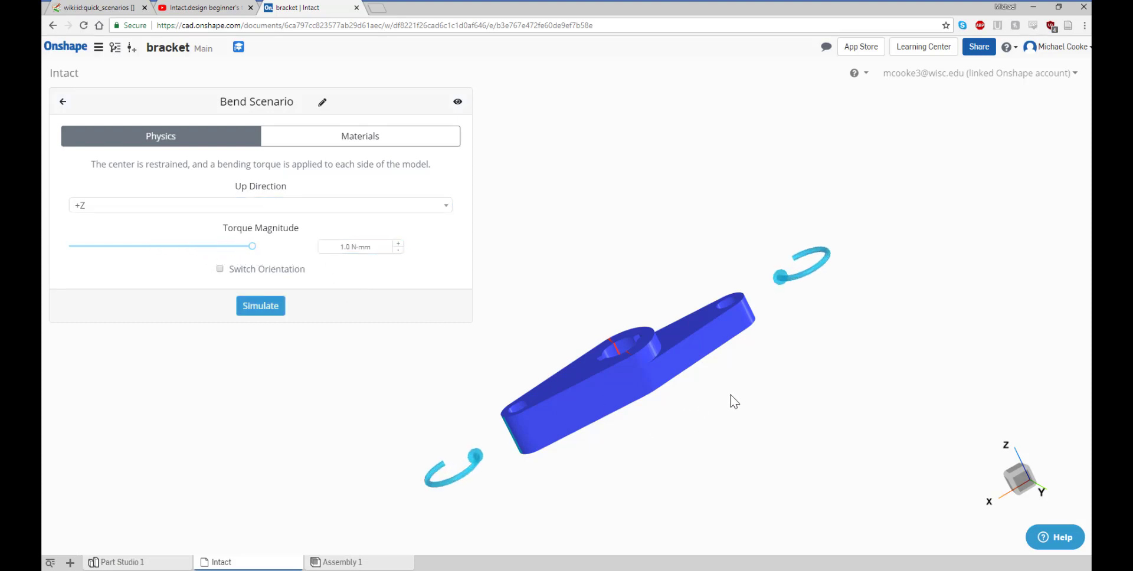
left_click_drag(734, 401, 759, 458)
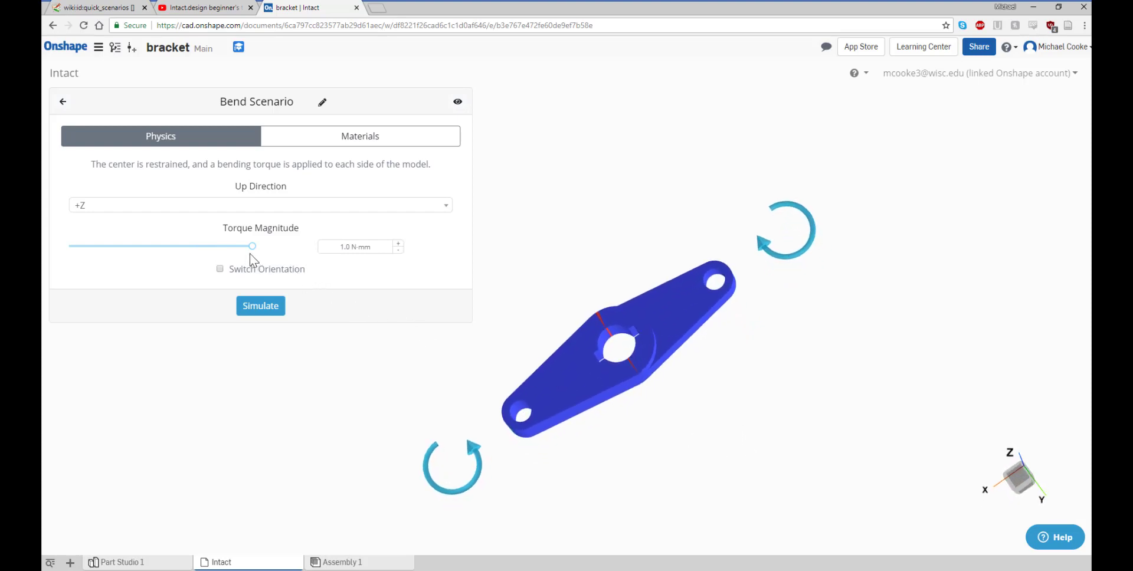
Lower the bending torque to -1.0 N·mm, leaving the orientation unchanged
left_click_drag(251, 252, 54, 252)
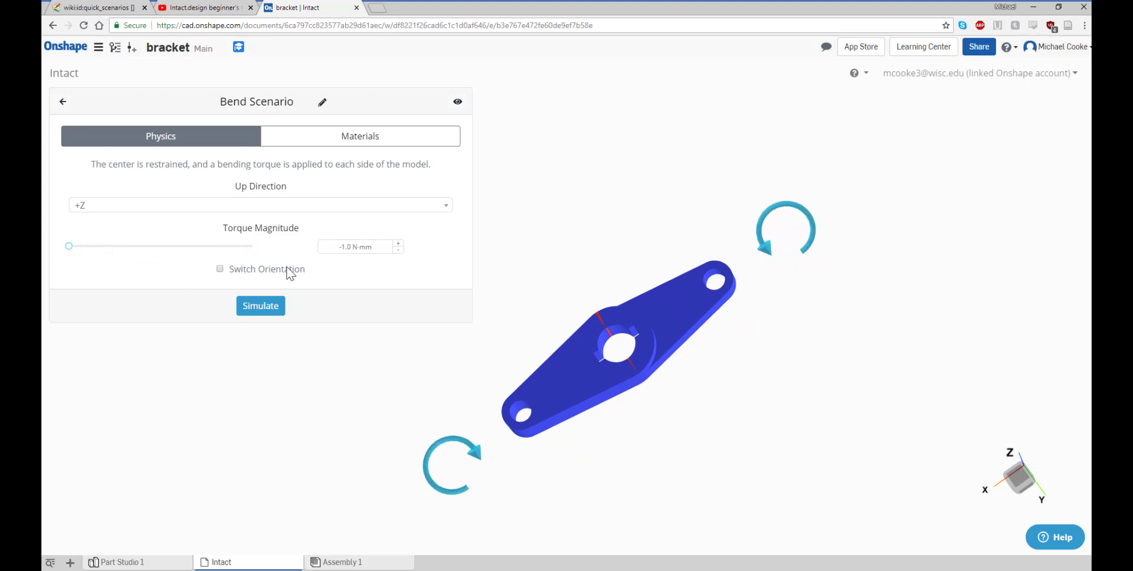
left_click(220, 270)
left_click(219, 270)
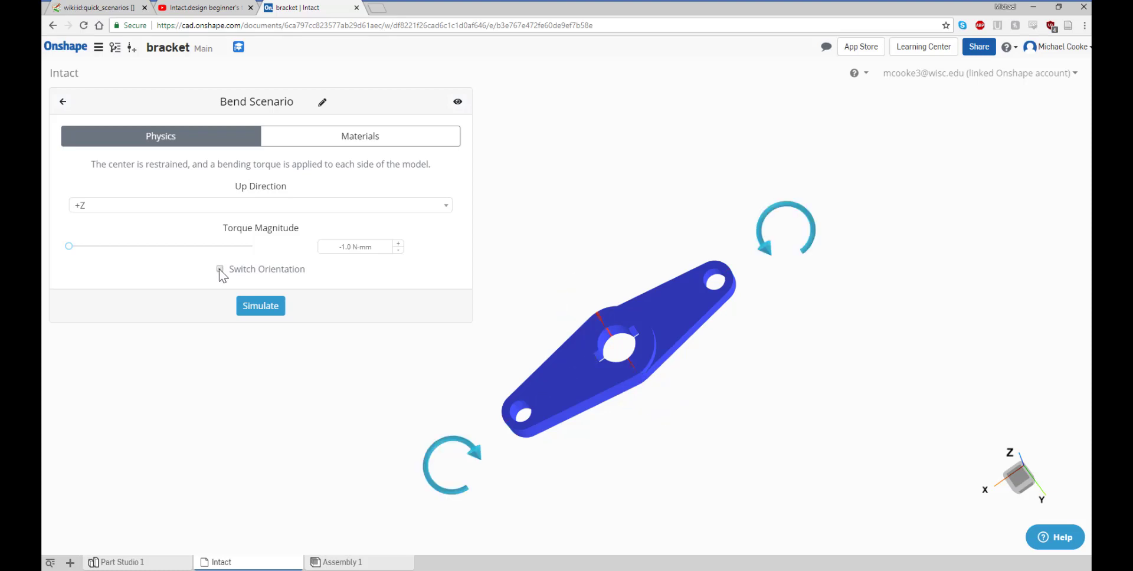
Pick the Twist scenario and apply a -1.0 N·mm torque about +Z to the bracket top
left_click(63, 101)
left_click(372, 168)
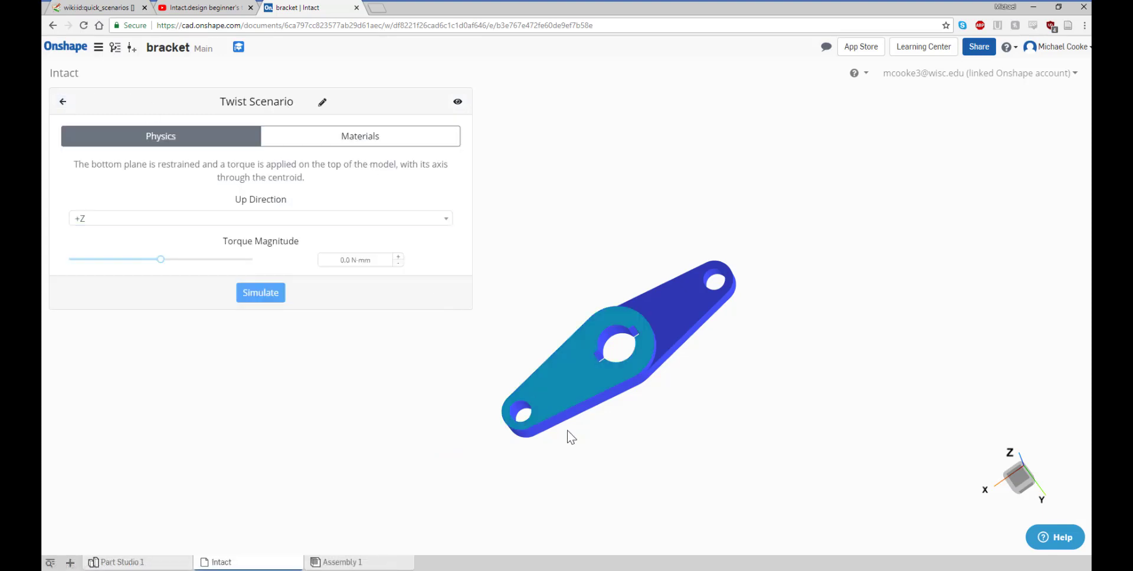
mouse_move(586, 379)
left_mouse_down()
mouse_move(592, 271)
mouse_move(575, 371)
mouse_move(593, 386)
left_mouse_up()
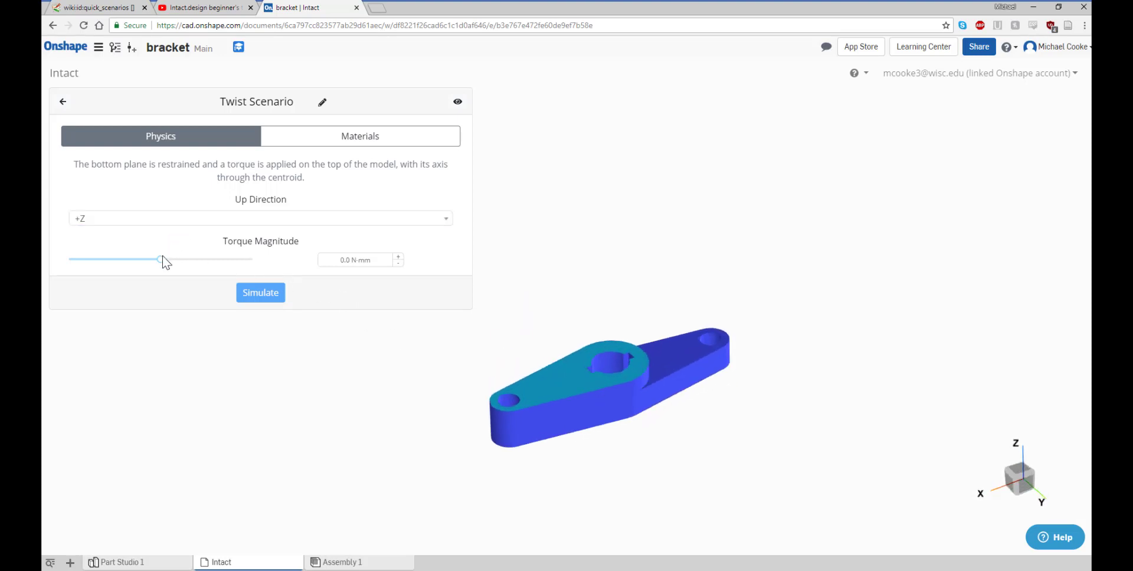
left_click_drag(161, 260, 303, 275)
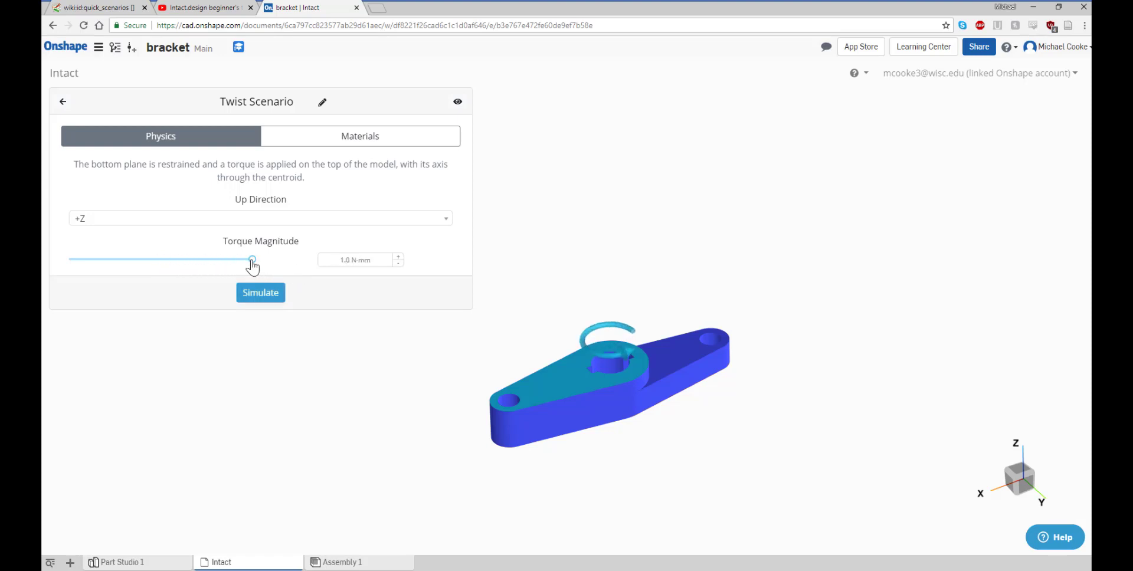
left_click_drag(252, 266, 59, 273)
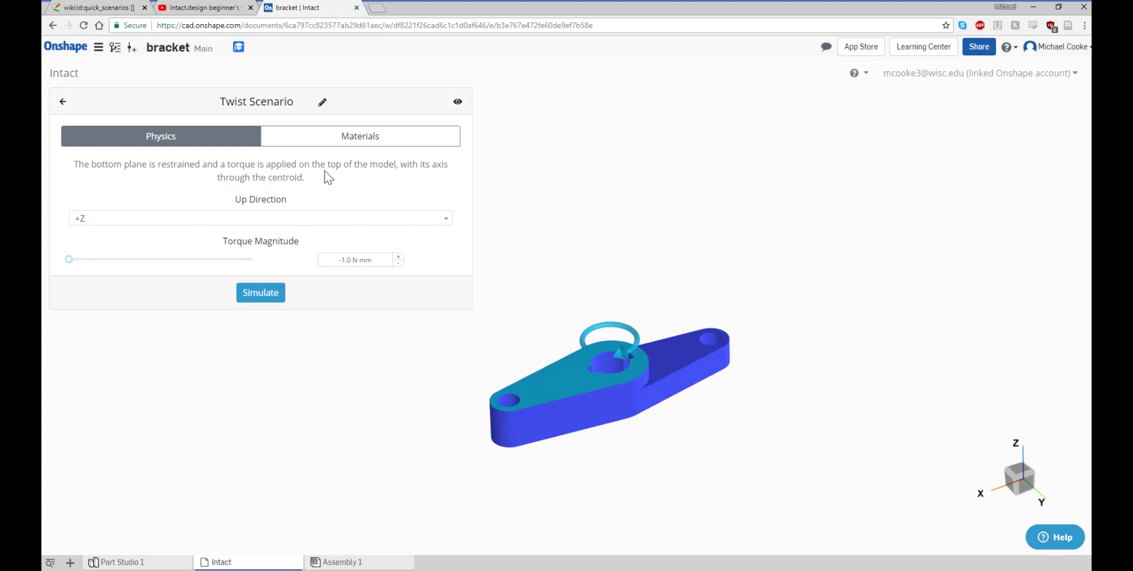
Assign Steel AISI 316 to the JHD body and run the twist simulation
left_click(384, 139)
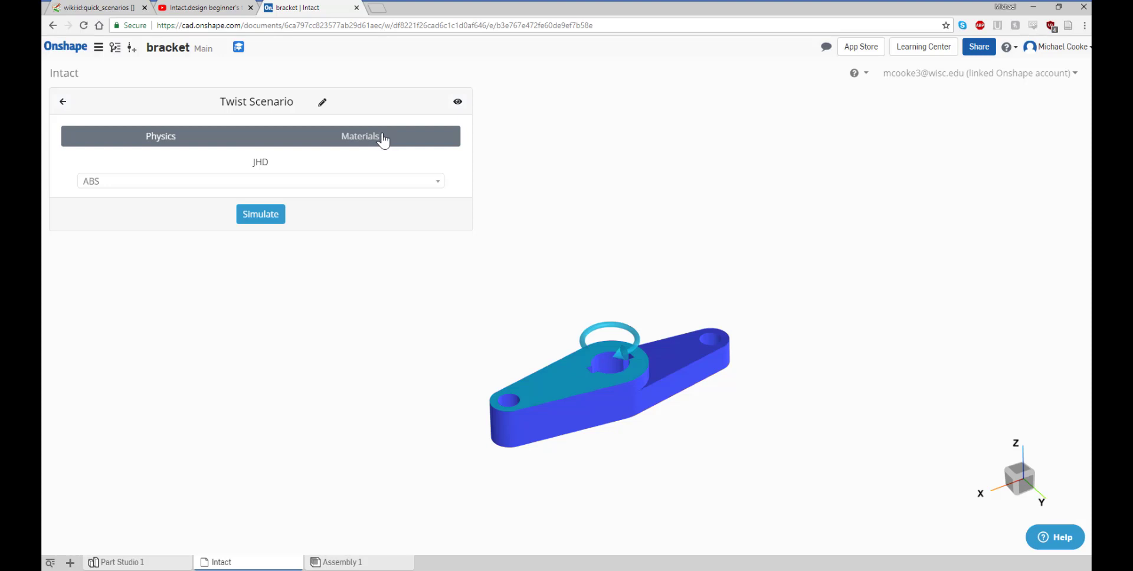
left_click(316, 181)
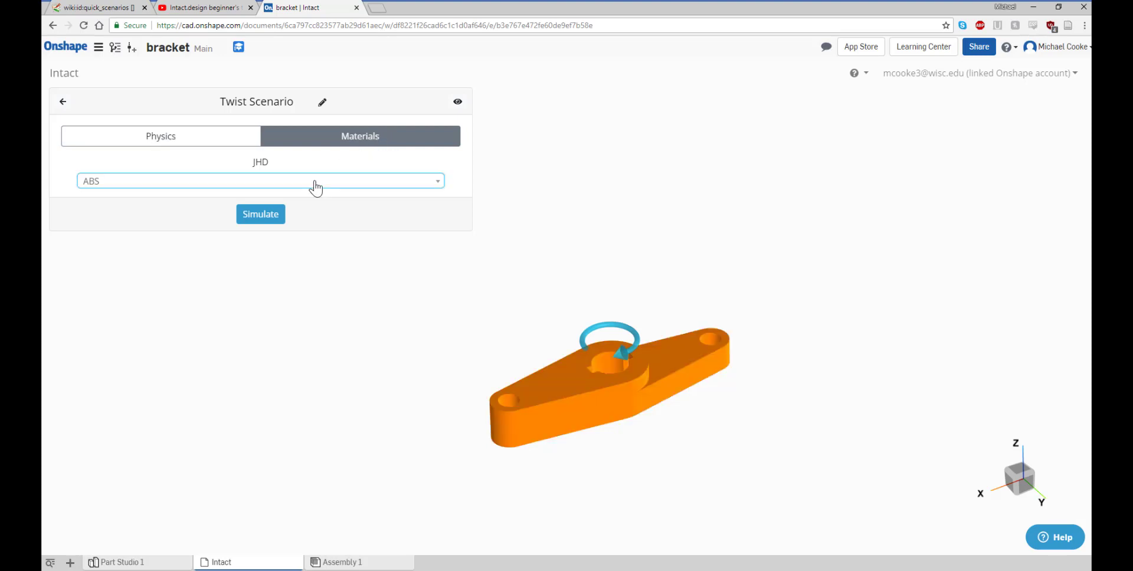
left_click(394, 186)
scroll(246, 239, "down", 6)
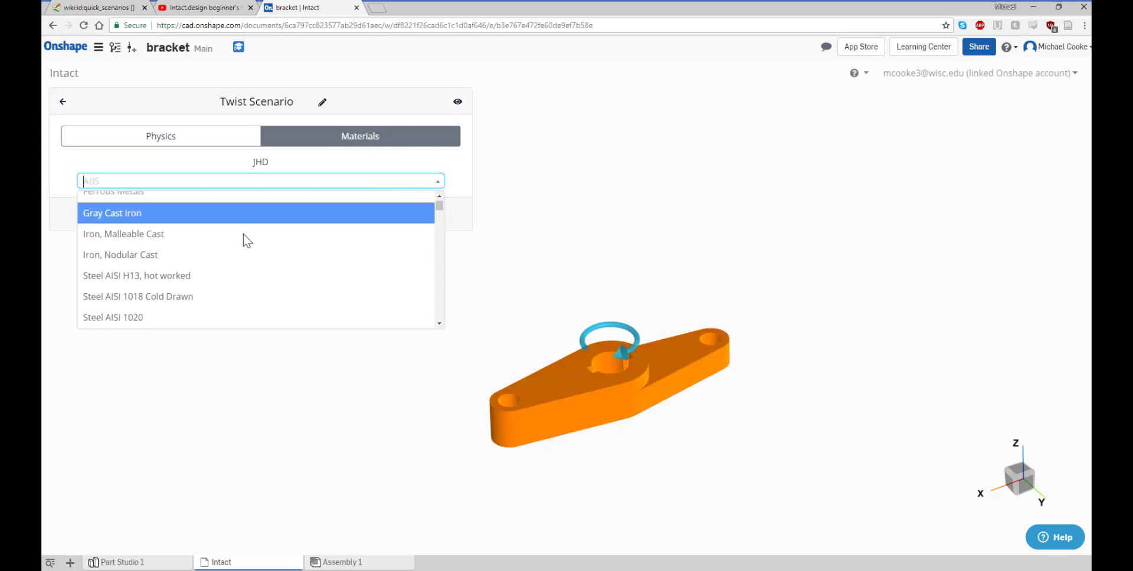
scroll(252, 240, "up", 1)
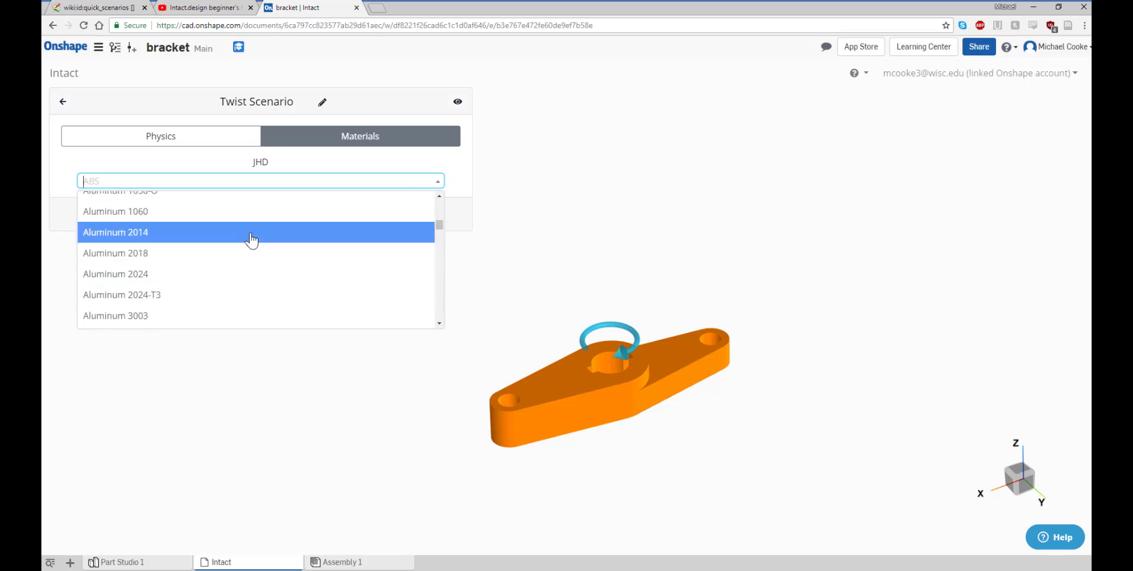
scroll(252, 240, "down", 5)
scroll(252, 240, "down", 10)
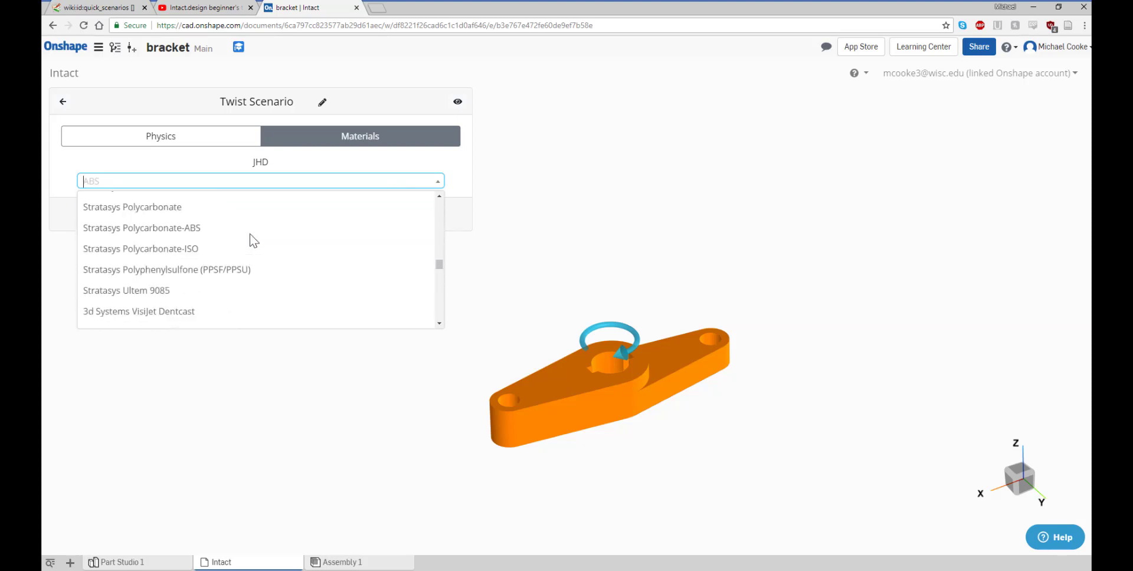
scroll(251, 242, "down", 4)
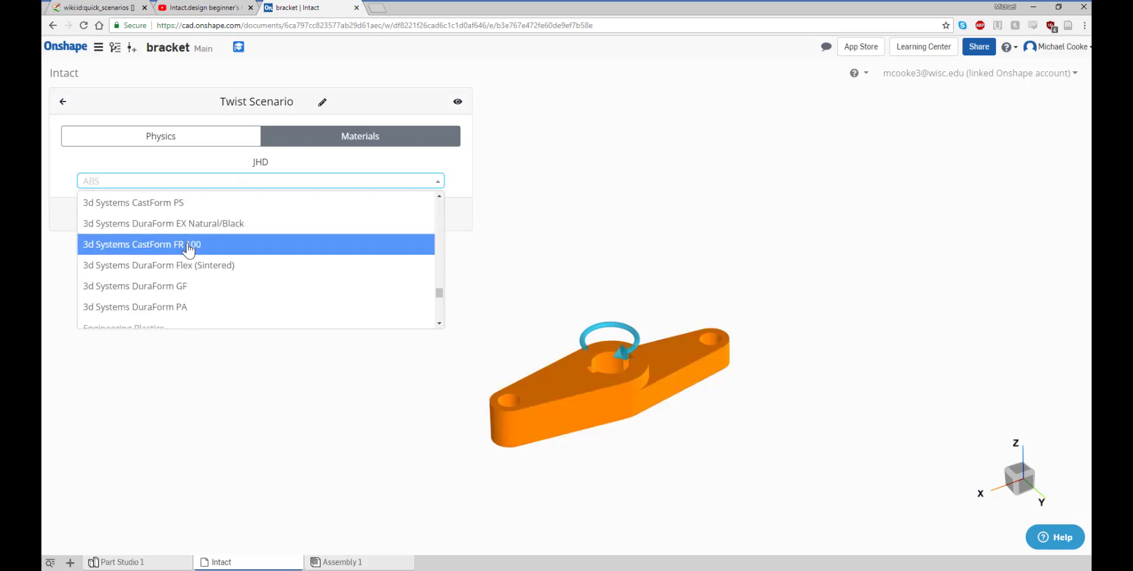
scroll(189, 245, "up", 7)
scroll(187, 245, "up", 10)
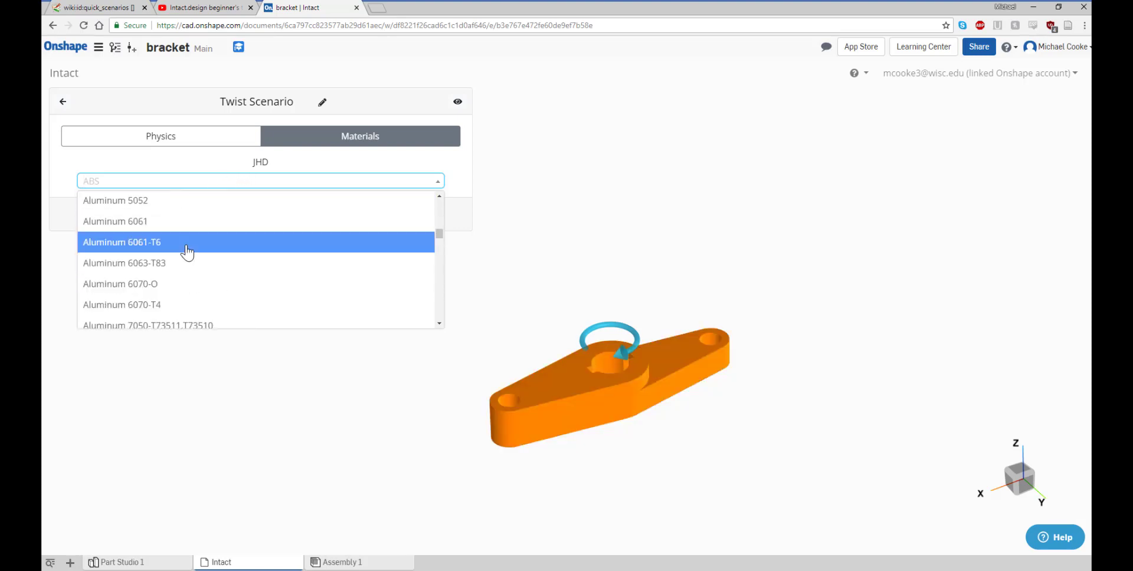
left_click(172, 235)
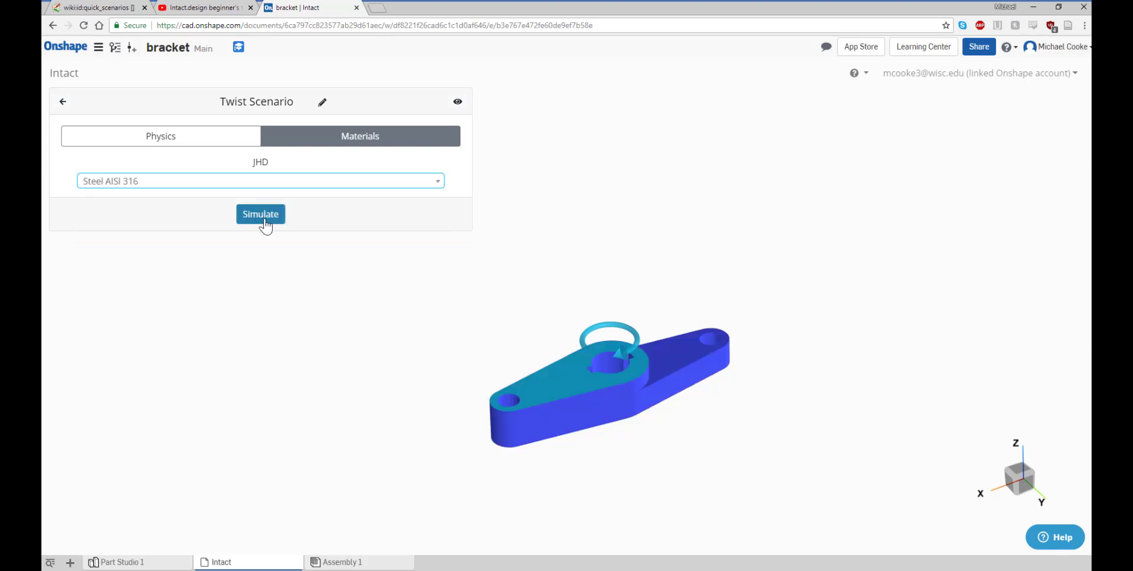
left_click(263, 216)
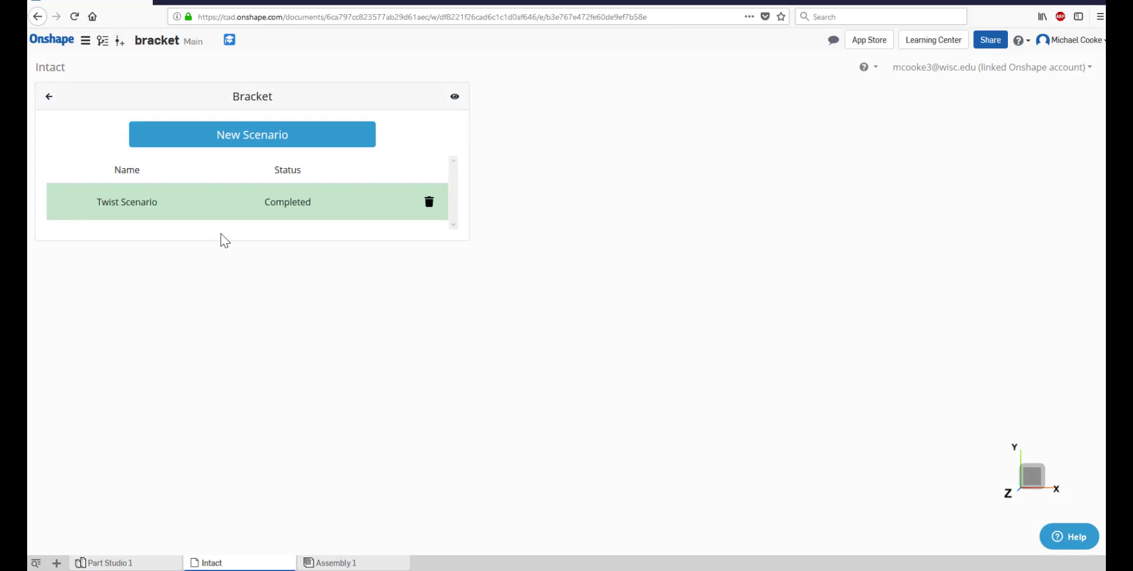
Open the completed Twist Scenario's results to see its Total Displacement colour map
left_click(248, 218)
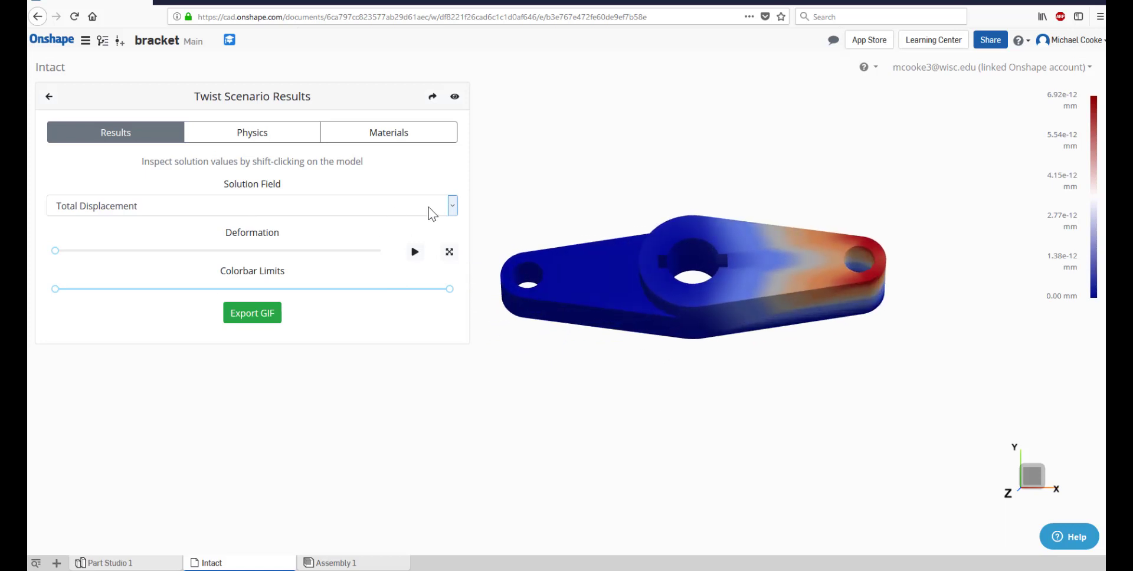
left_click(452, 205)
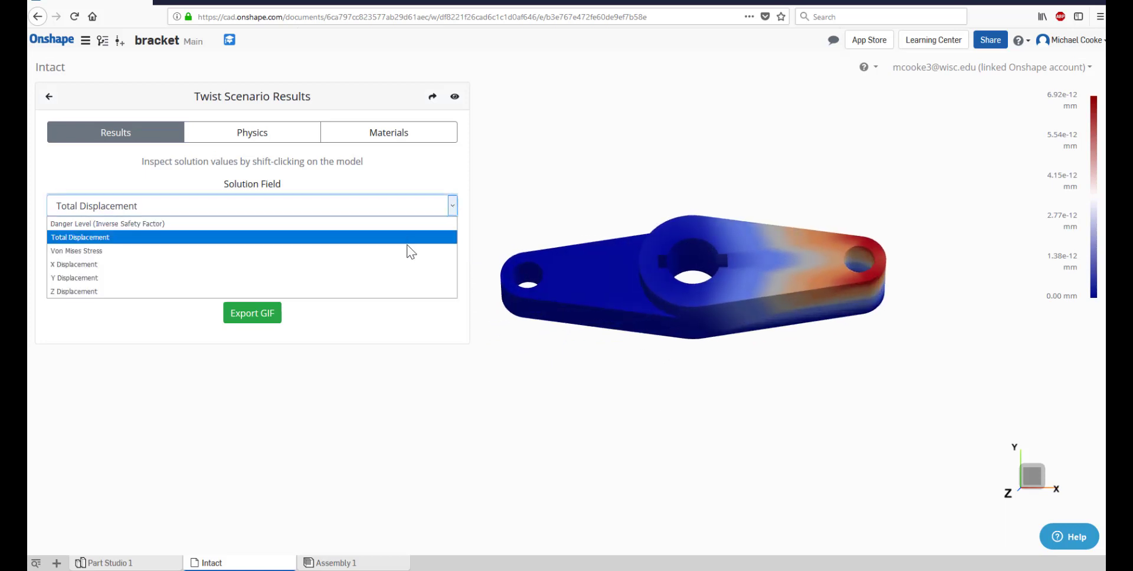
left_click(412, 328)
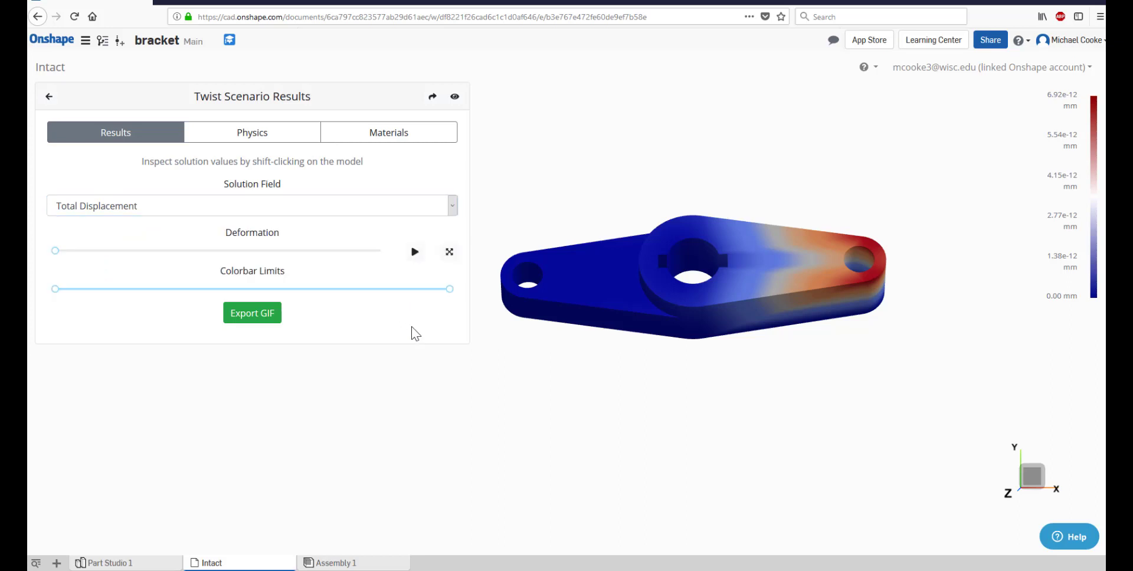
left_click(623, 286, "shift")
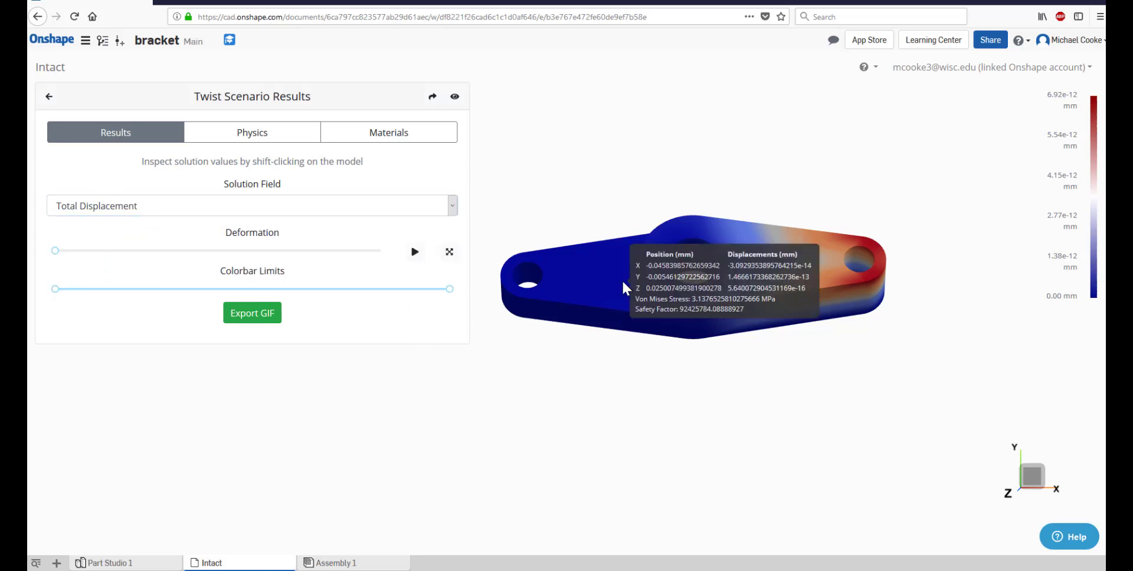
left_click(614, 218)
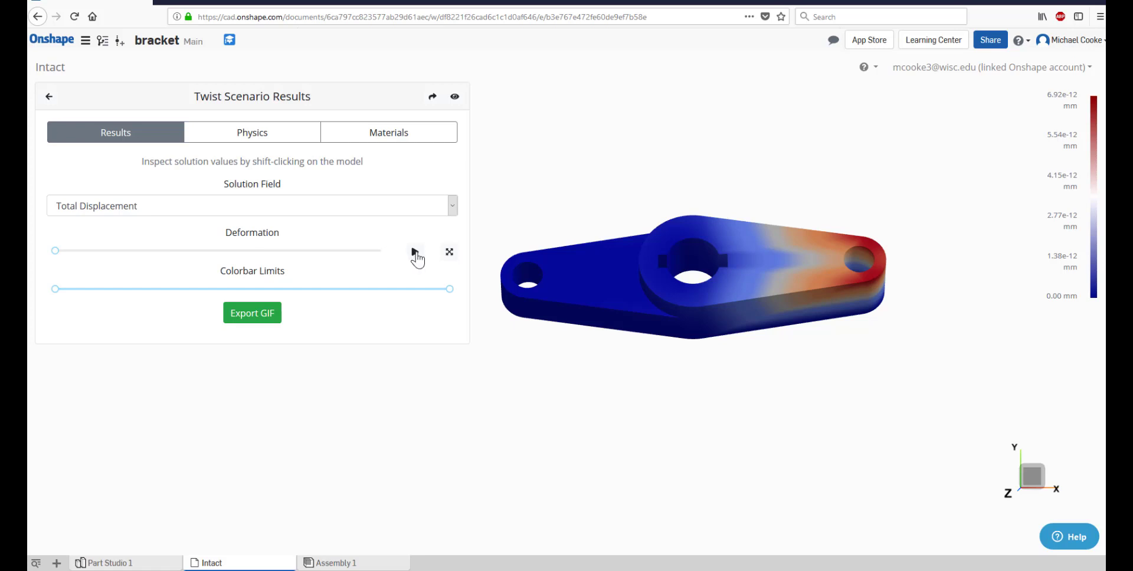
left_click(415, 253)
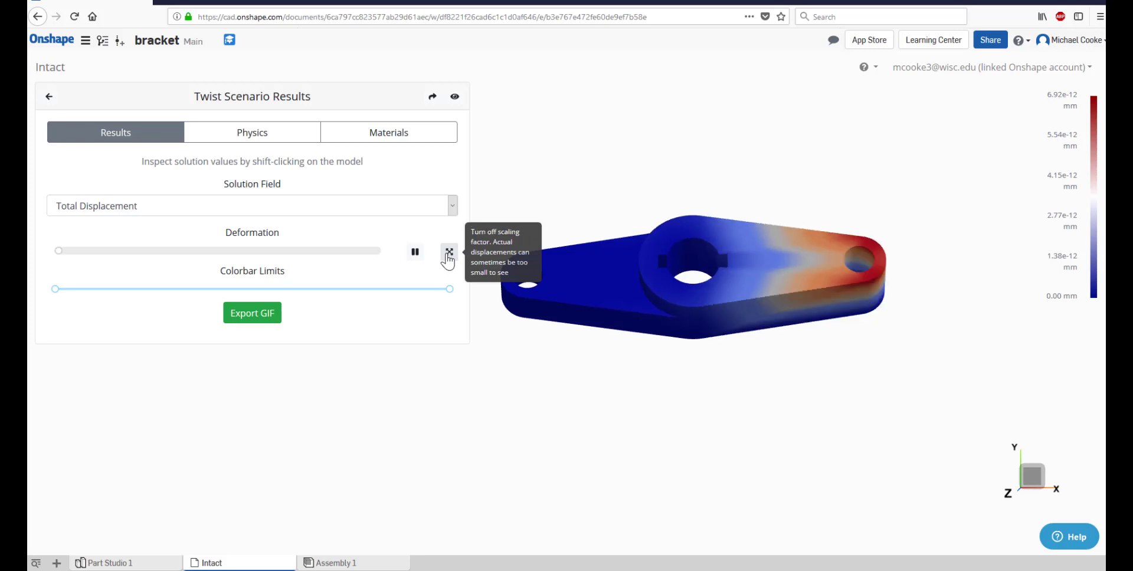
left_click(415, 252)
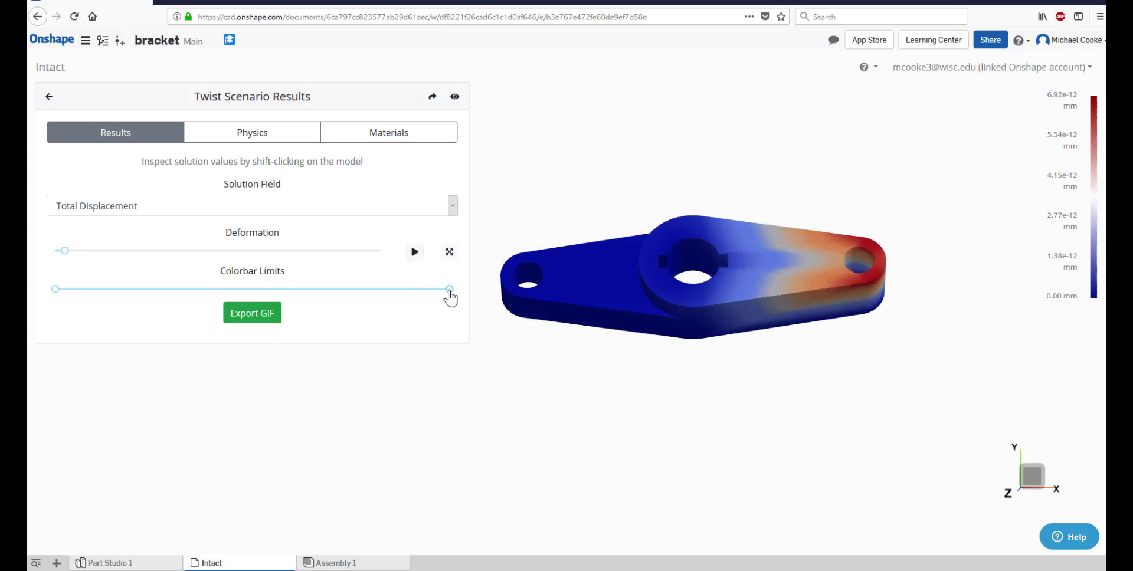
Set the displacement colorbar limits to run from 2.50e-12 to 6.92e-12 mm
mouse_move(449, 294)
left_mouse_down()
mouse_move(256, 302)
mouse_move(452, 304)
left_mouse_up()
left_click_drag(55, 295, 197, 296)
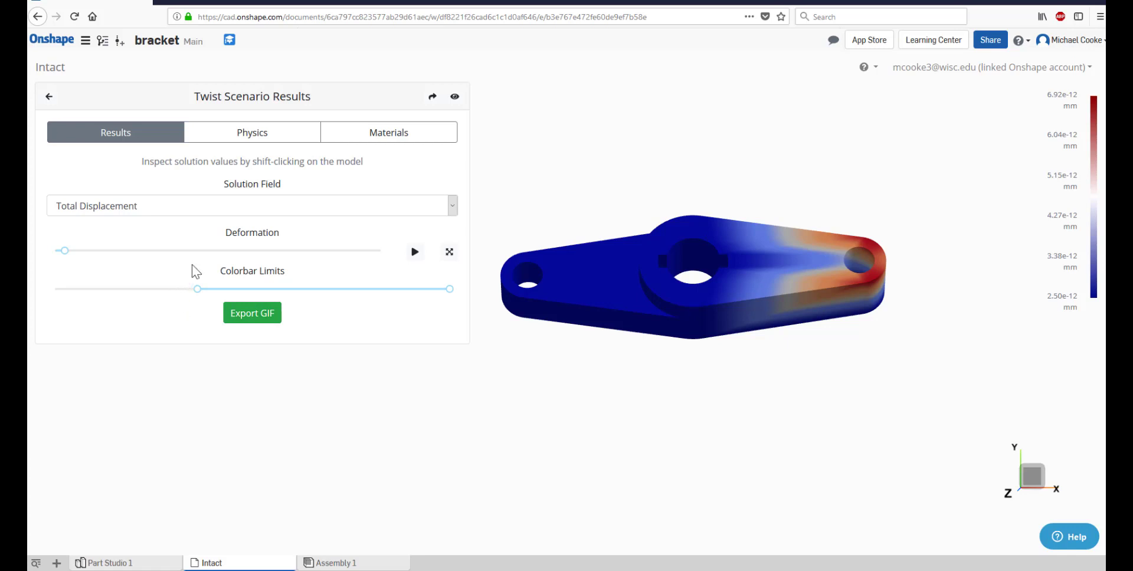
Review the load summary, then show the materials summary listing JHD as Steel AISI 316
left_click(263, 147)
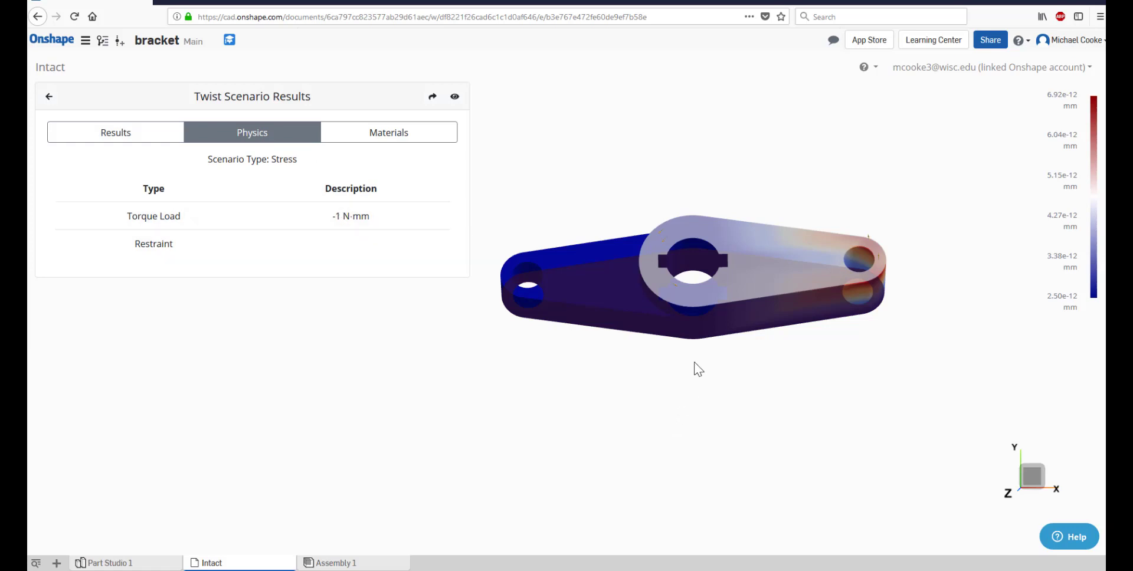
left_click_drag(694, 362, 665, 338)
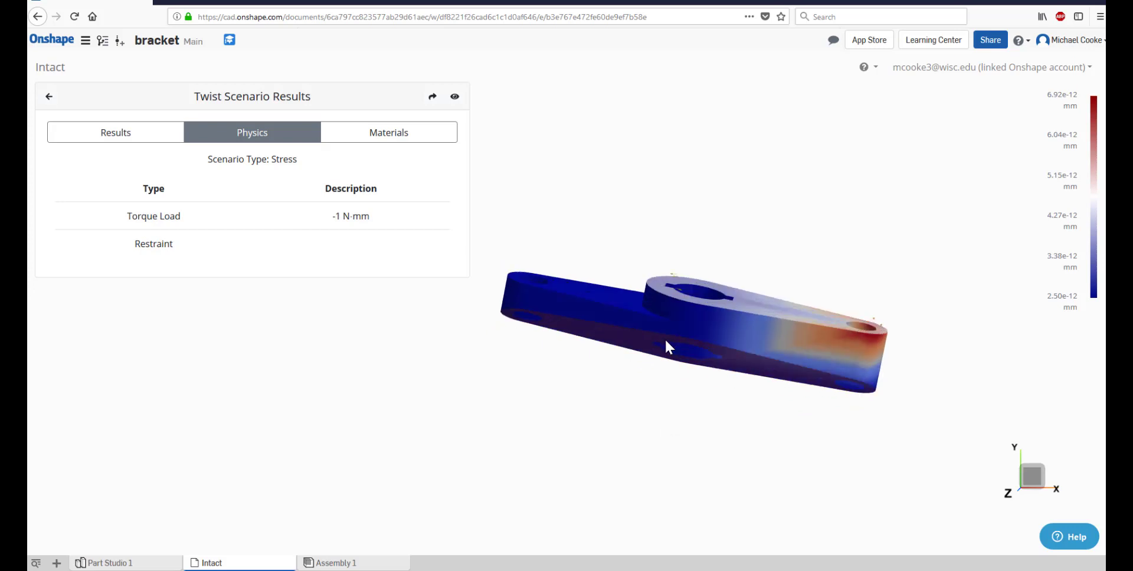
right_click_drag(665, 341, 661, 343)
left_click(424, 138)
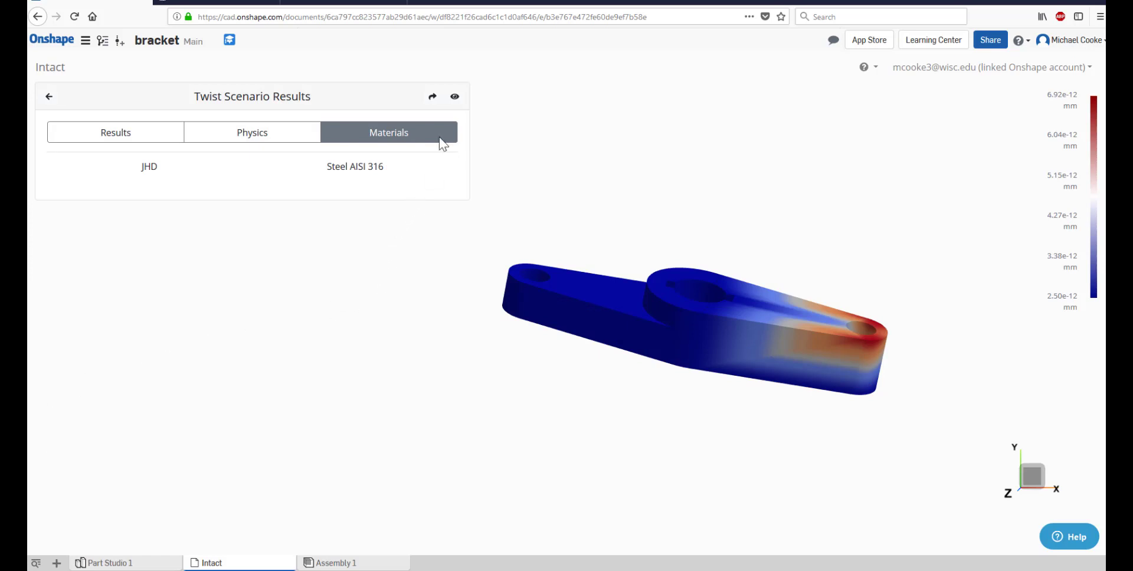
Copy a shareable link to the Twist Scenario Results to the clipboard
left_click(435, 98)
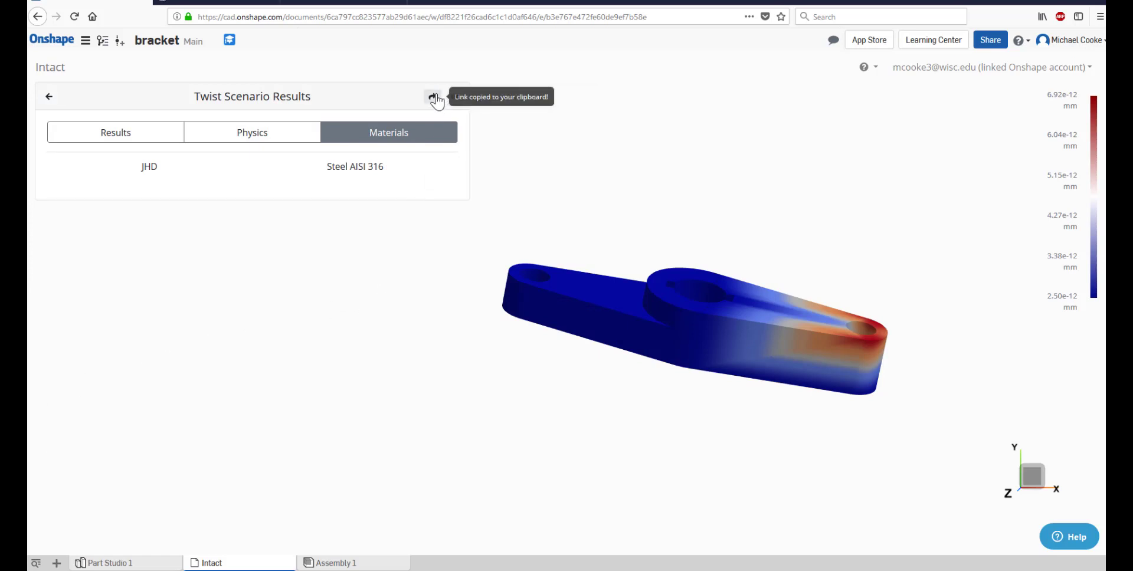